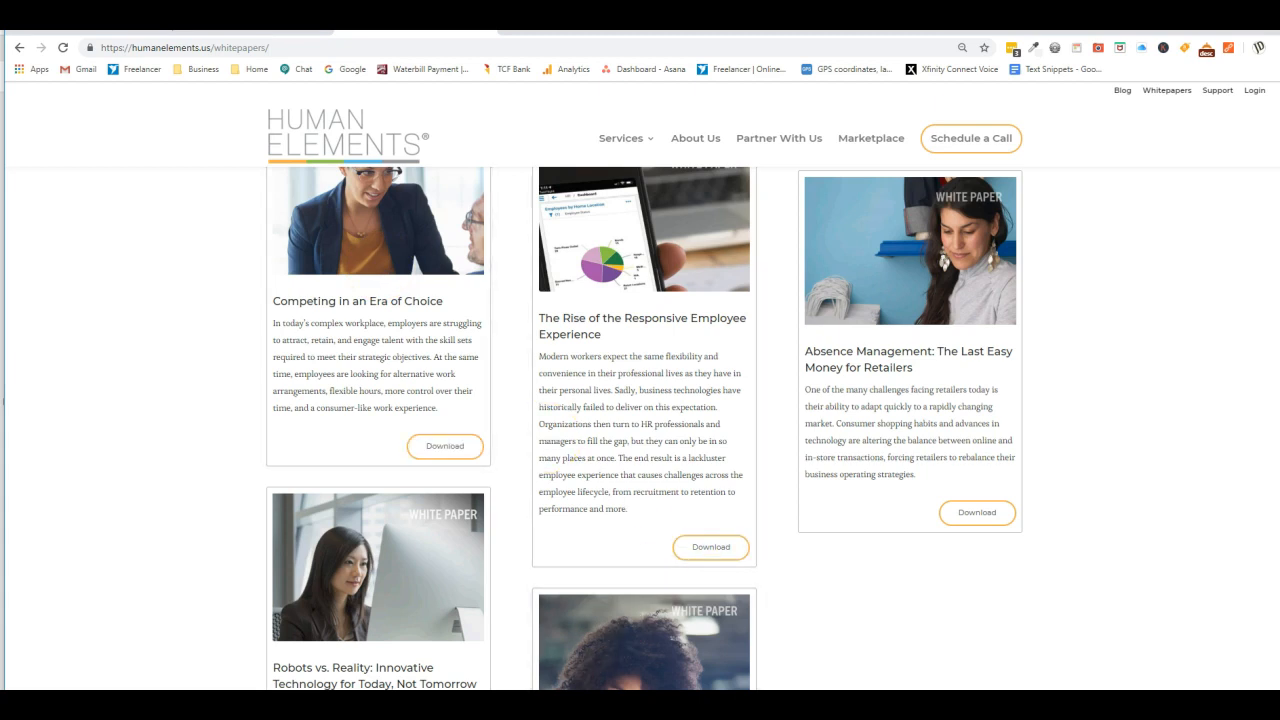
Step: Switch to the whitepapers folder in File Explorer and locate Sample White Paper.pdf and its matching image sample-white-paper.jpg
key(alt+Tab)
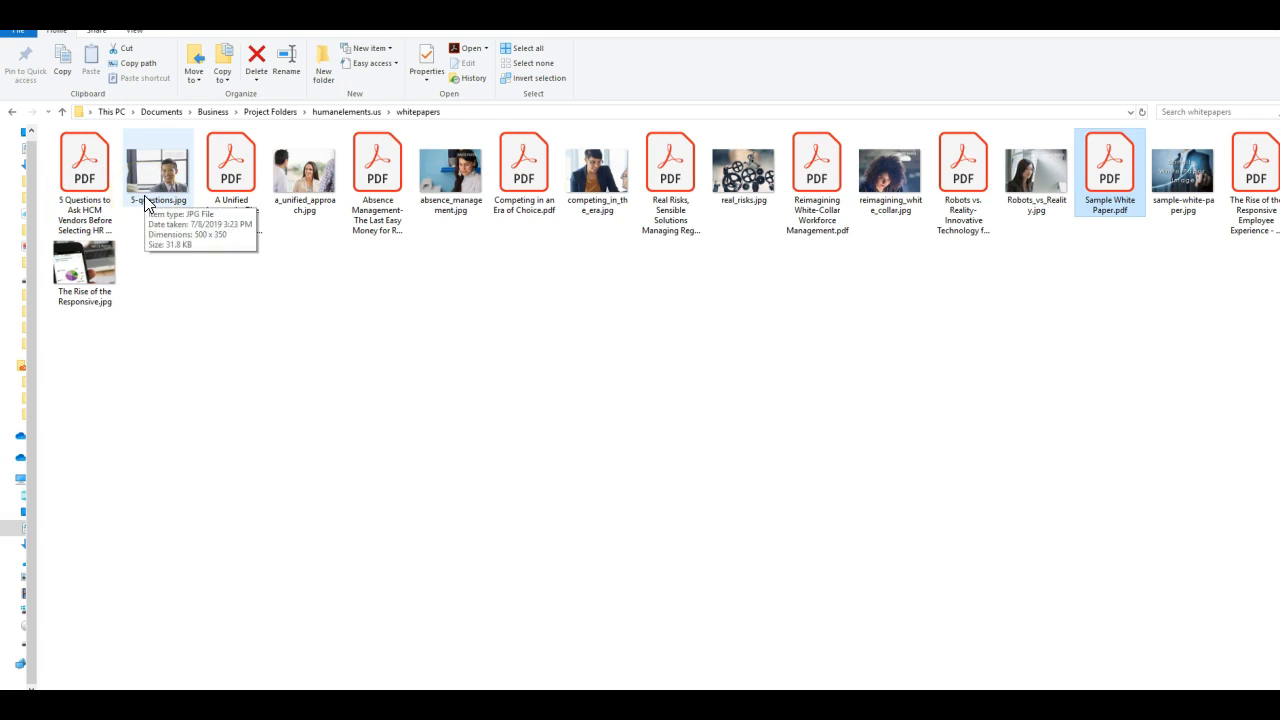
click(1120, 200)
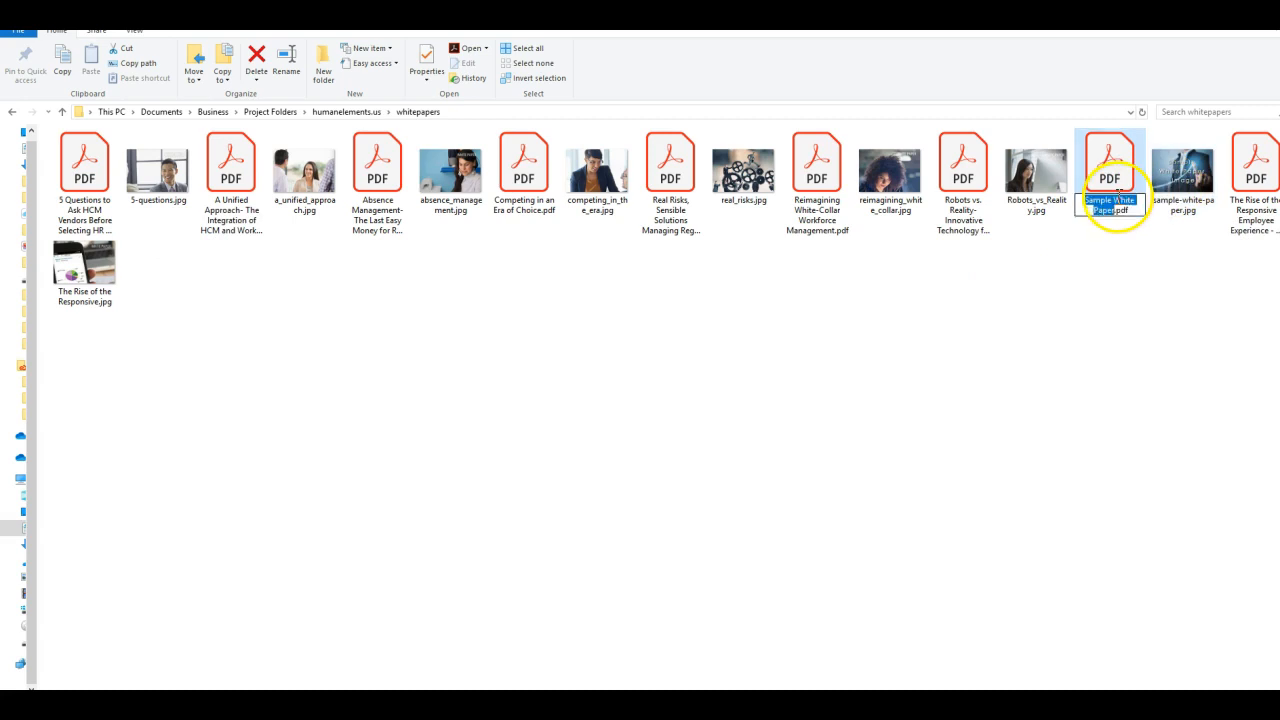
click(1198, 203)
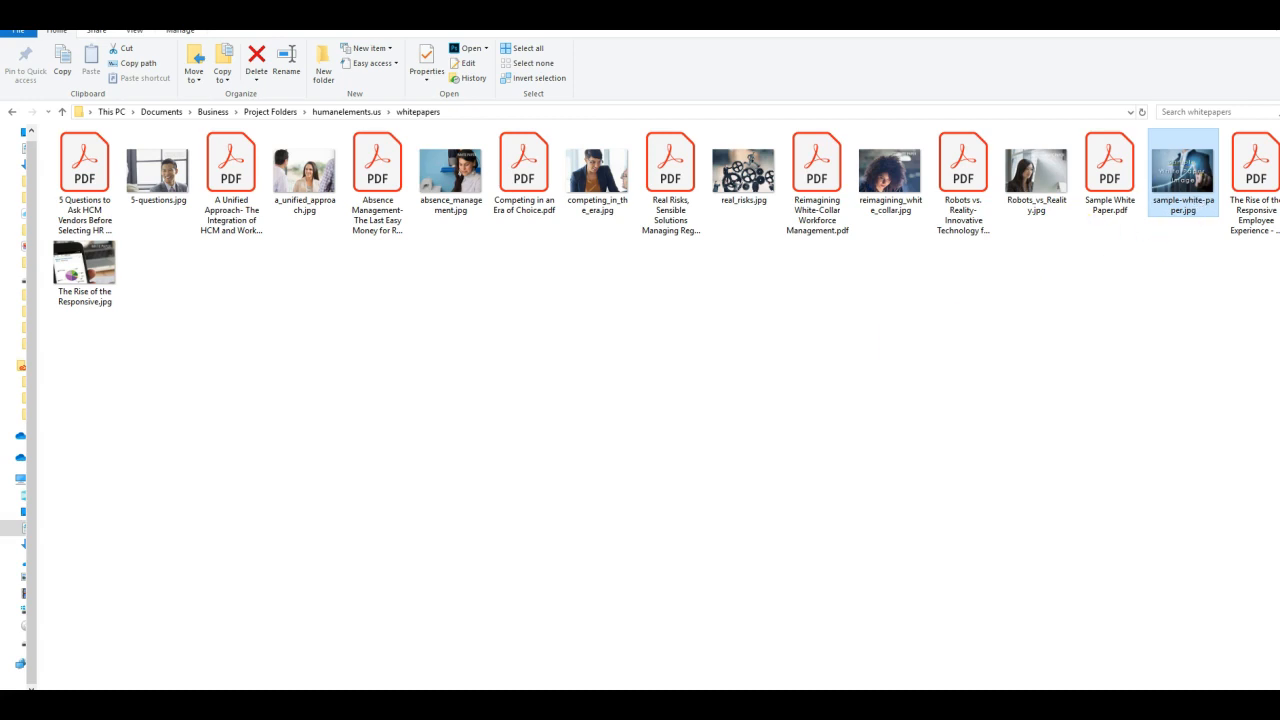
Step: Copy the cover title "A Unified Approach: The Integration of HCM and Workforce Management" from the PDF in Acrobat into a blank Notepad document
key(alt+Tab)
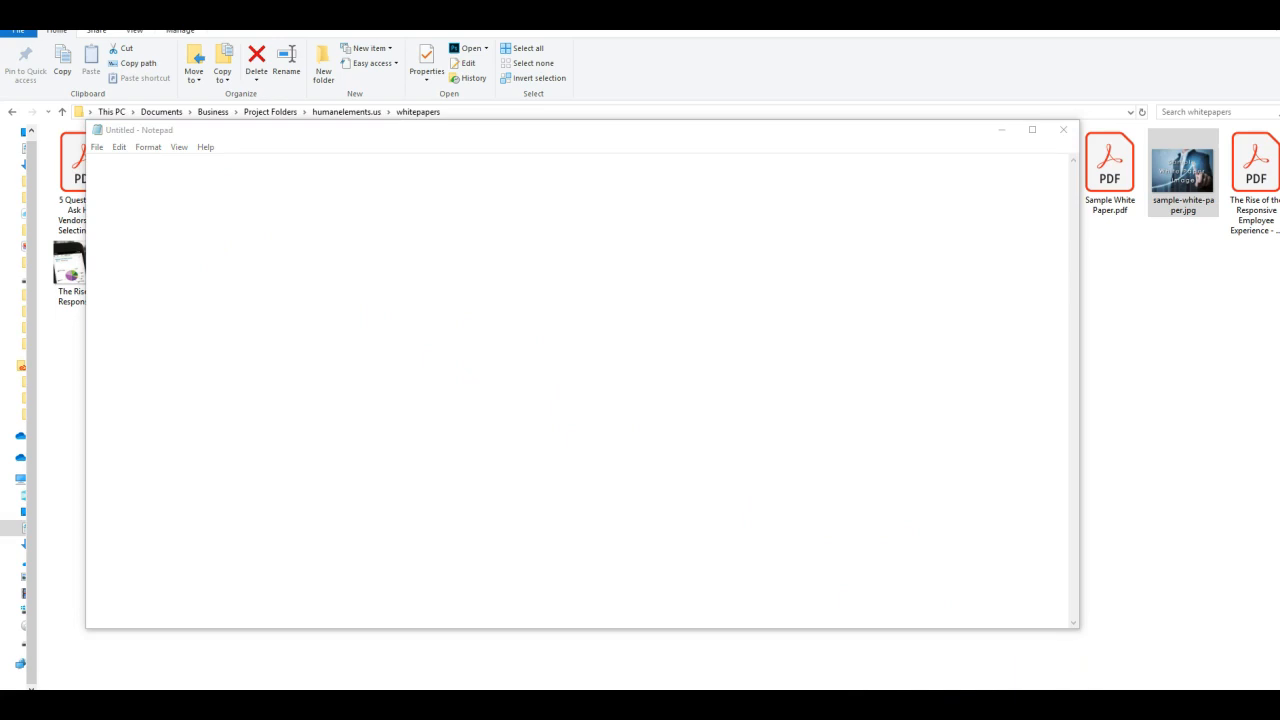
click(1183, 172)
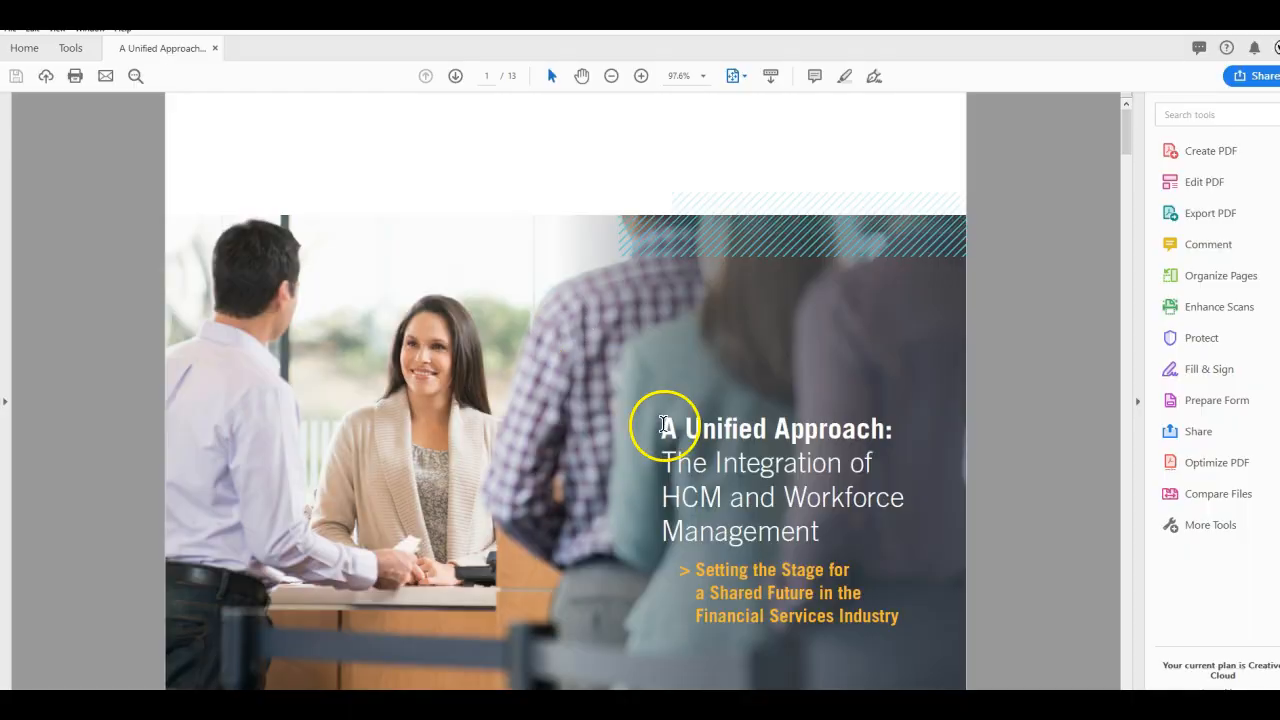
drag(667, 430, 808, 523)
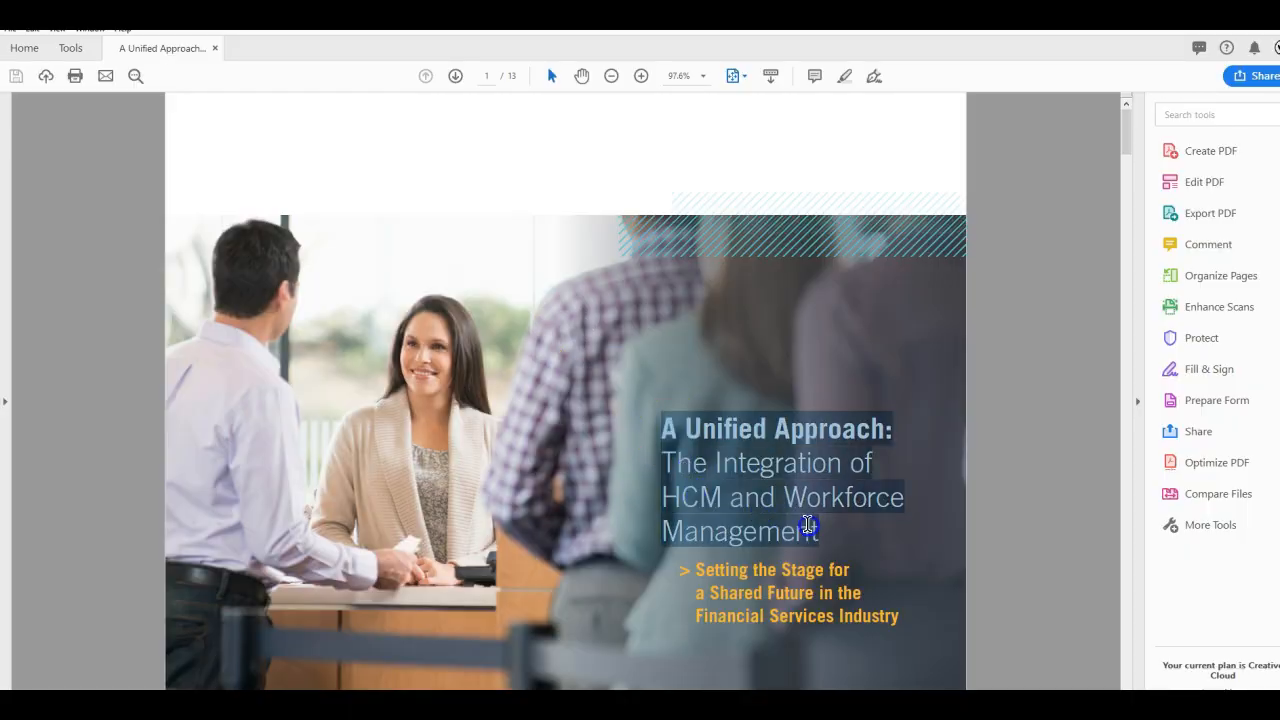
right_click(732, 463)
click(752, 470)
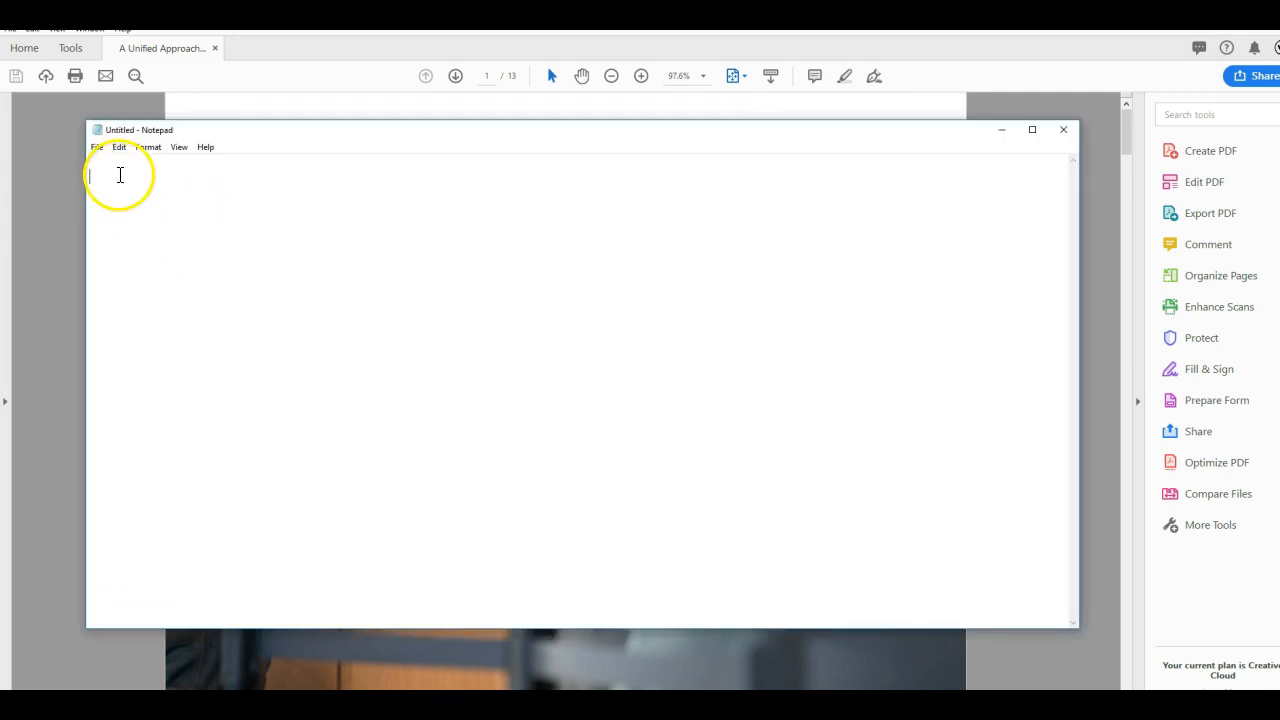
key(ctrl+v)
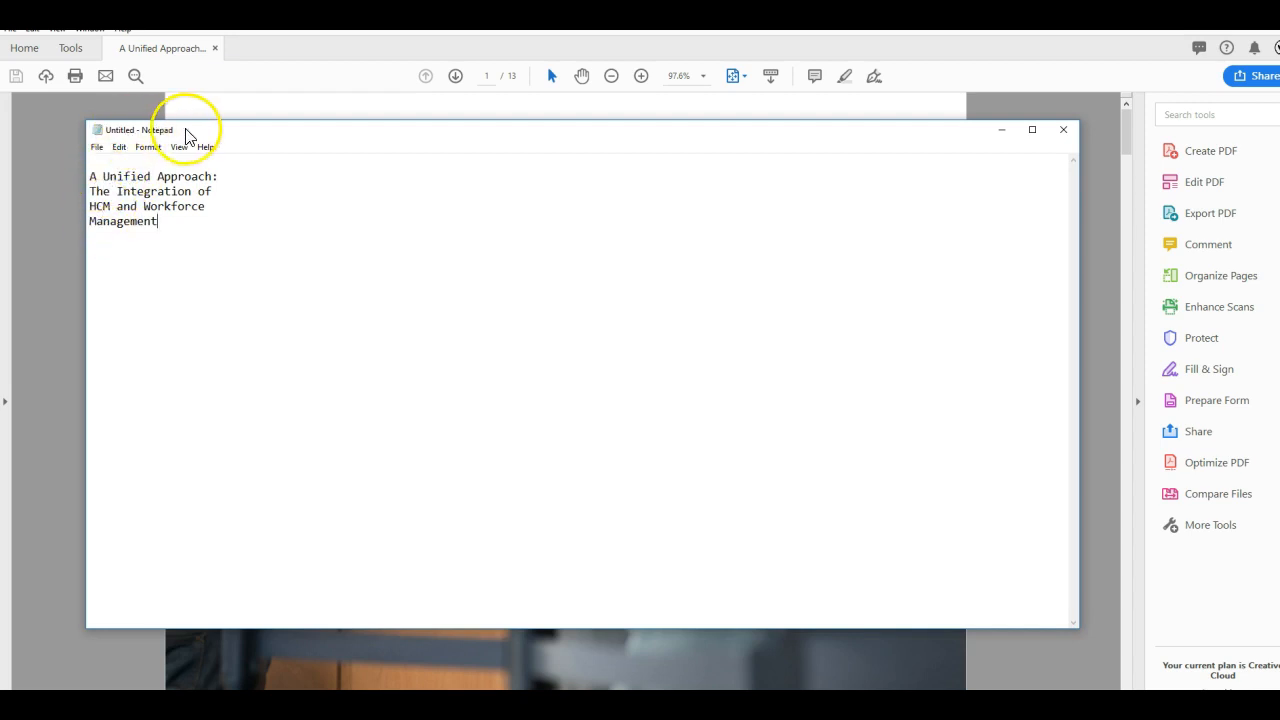
Step: Remove the line breaks so the pasted title runs on one line, and add a blank line below it
drag(184, 133, 237, 155)
click(257, 174)
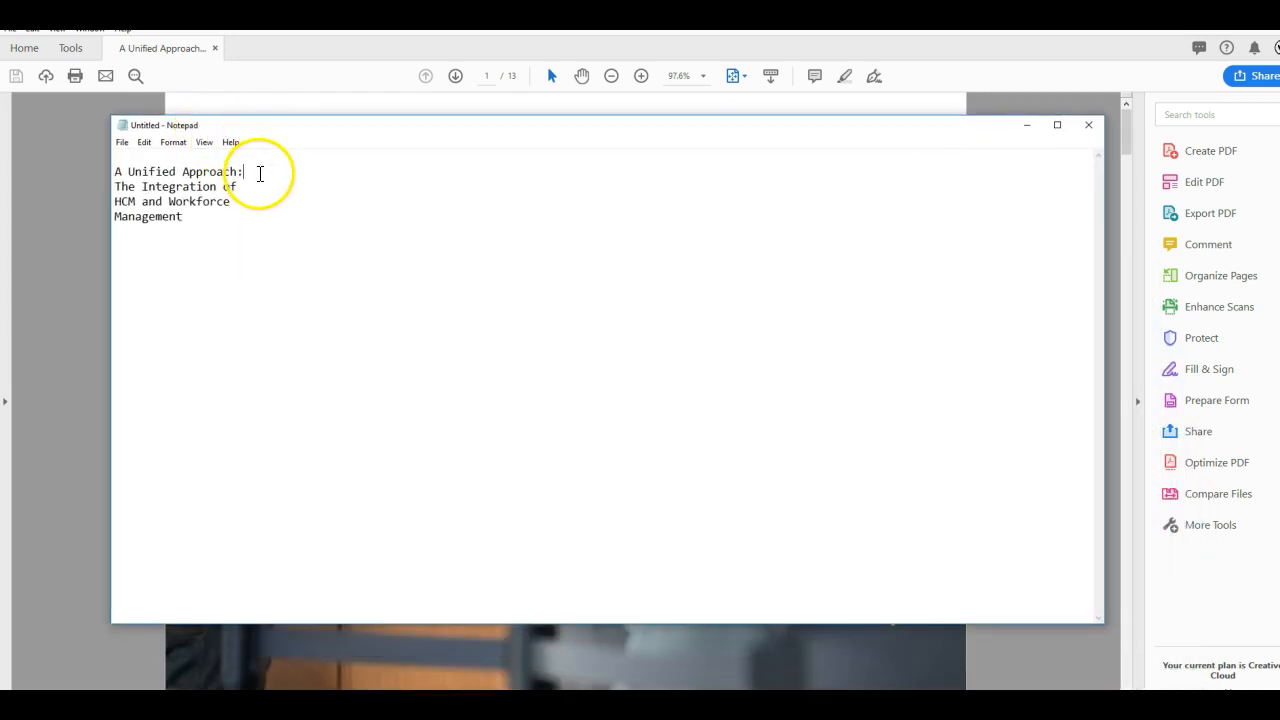
key(Delete)
key(Down)
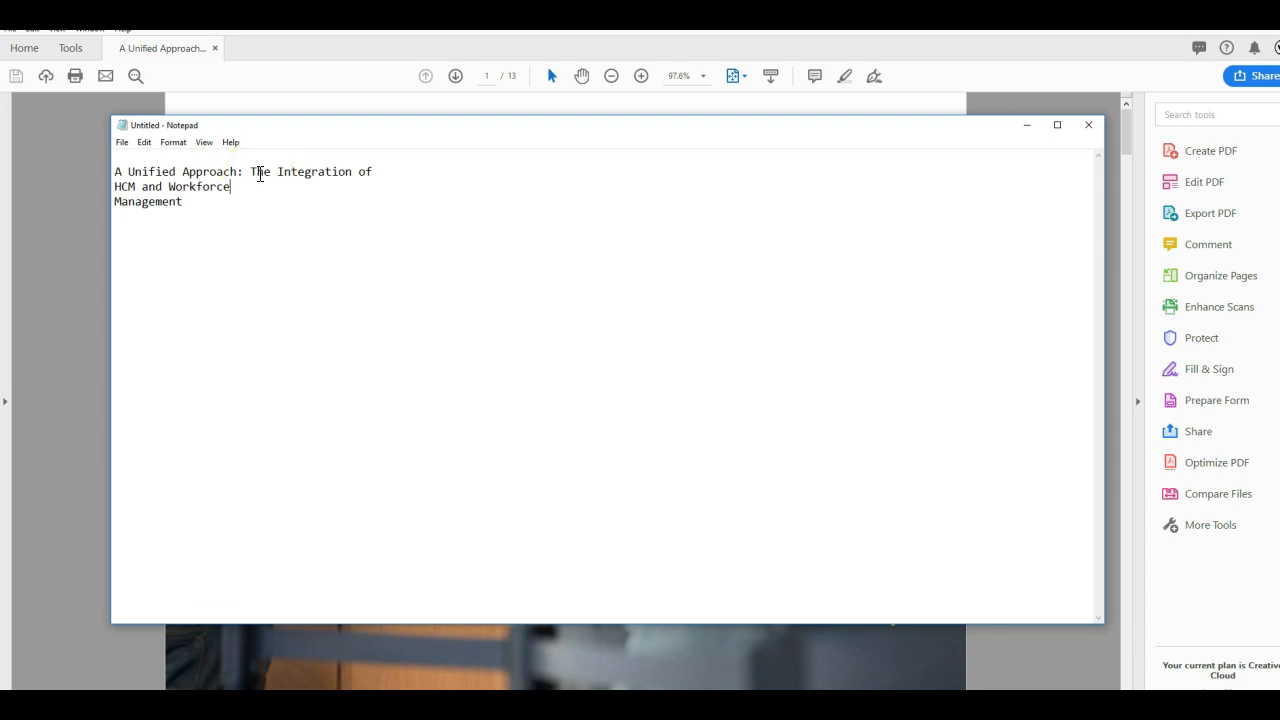
key(Delete)
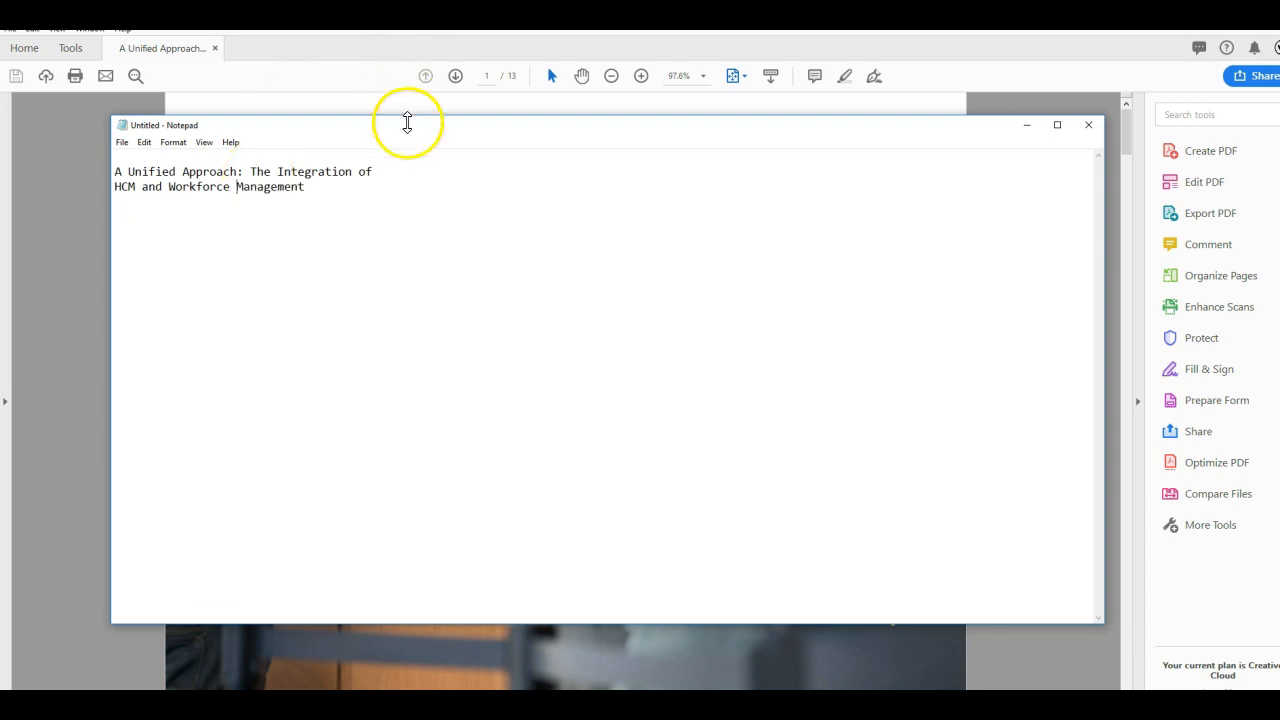
click(386, 172)
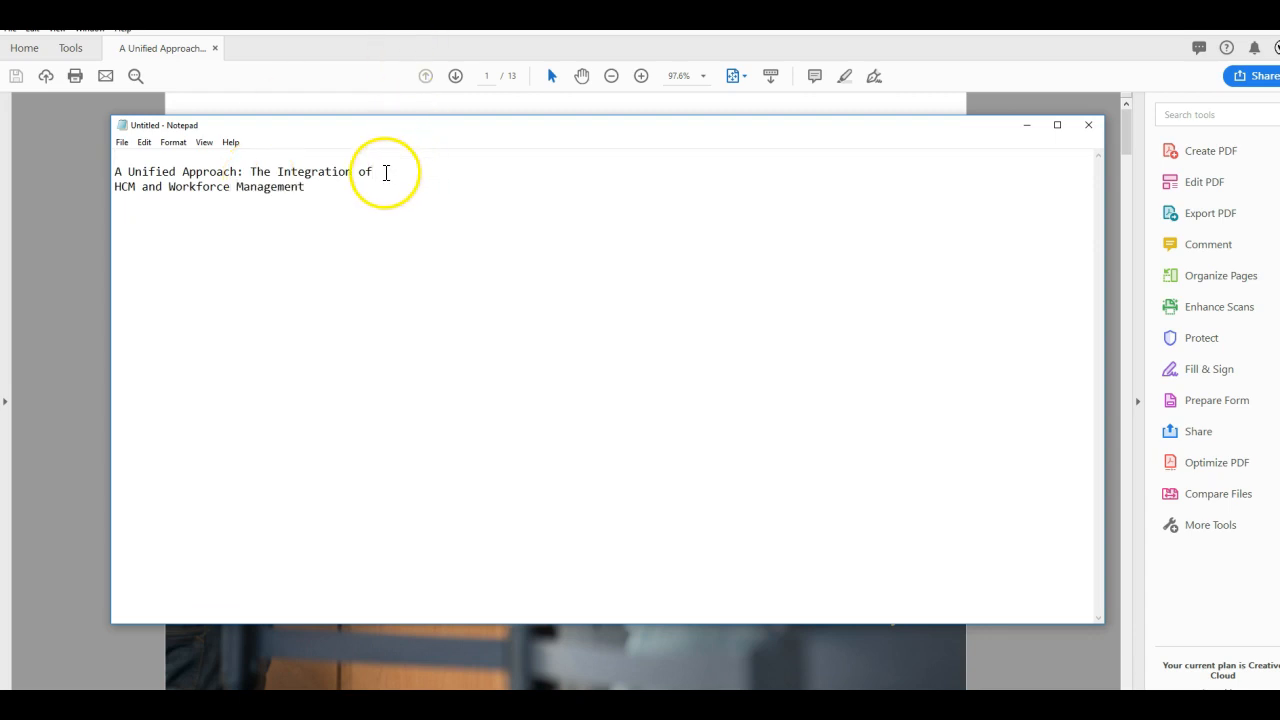
key(Delete)
click(588, 172)
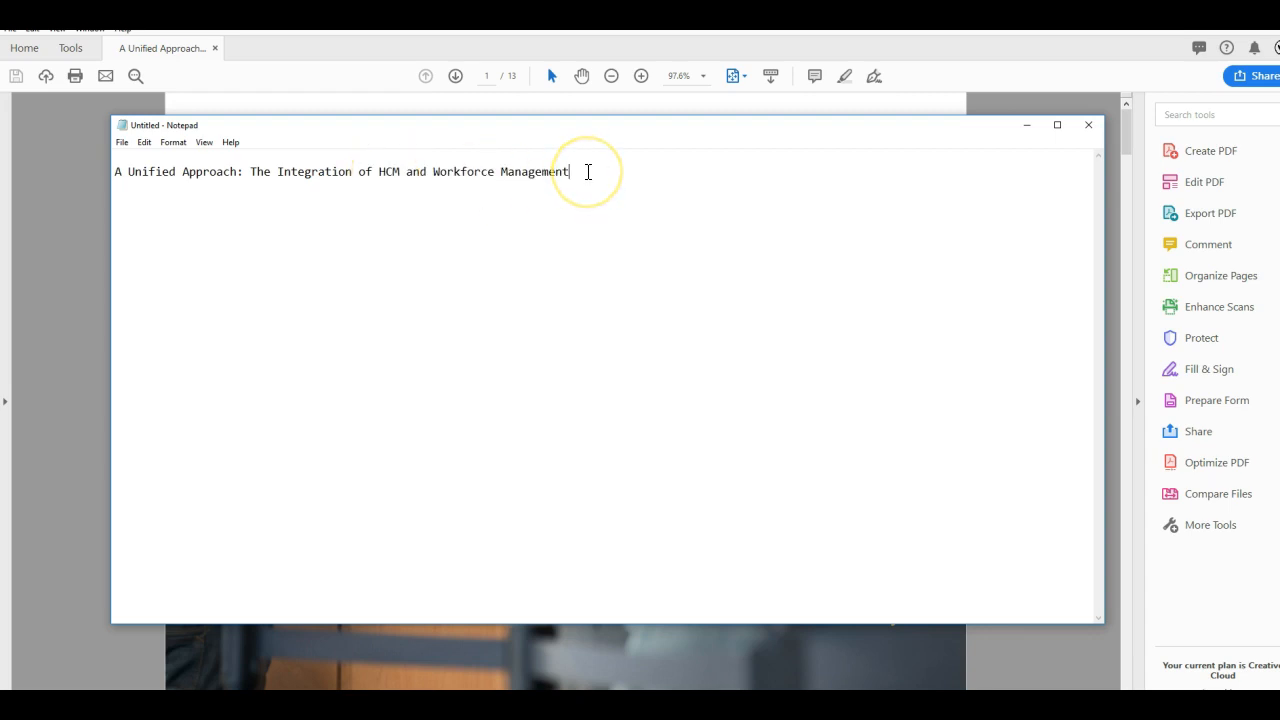
key(Return)
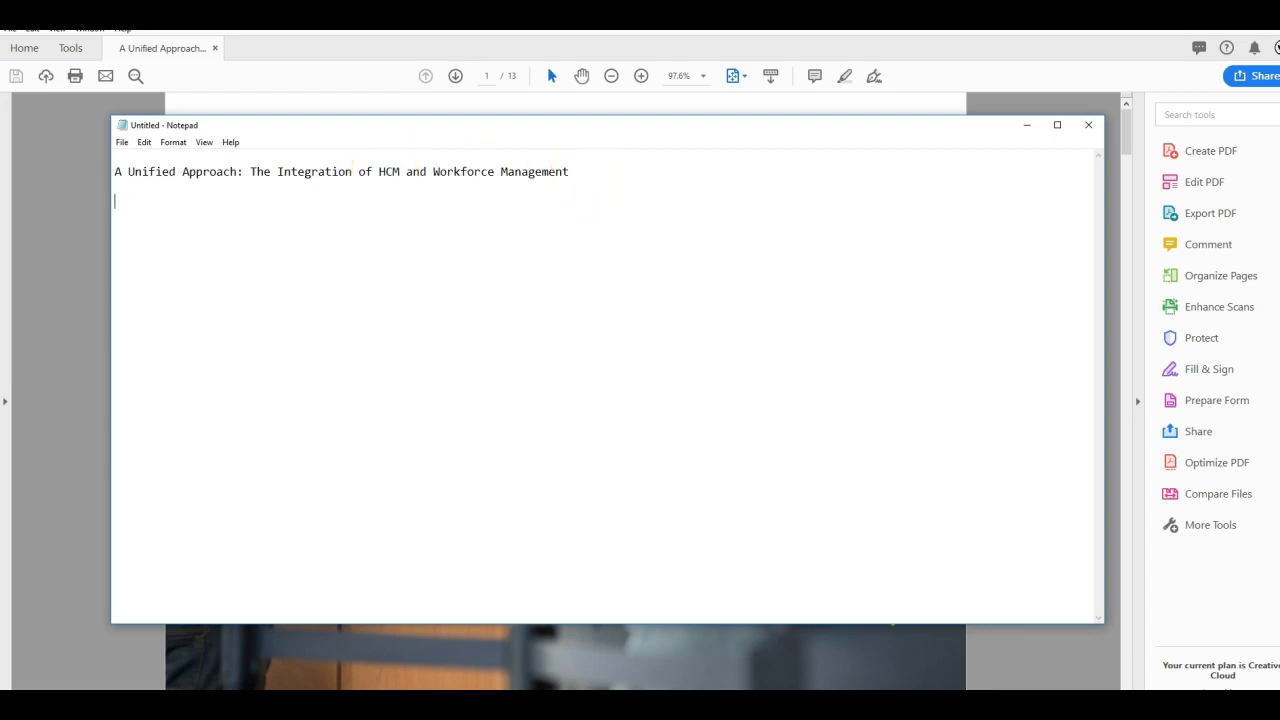
Step: Copy the PDF's Introduction text from "Every human capital management" through "Salesforce app exchange." and paste it below the title in Notepad
click(295, 112)
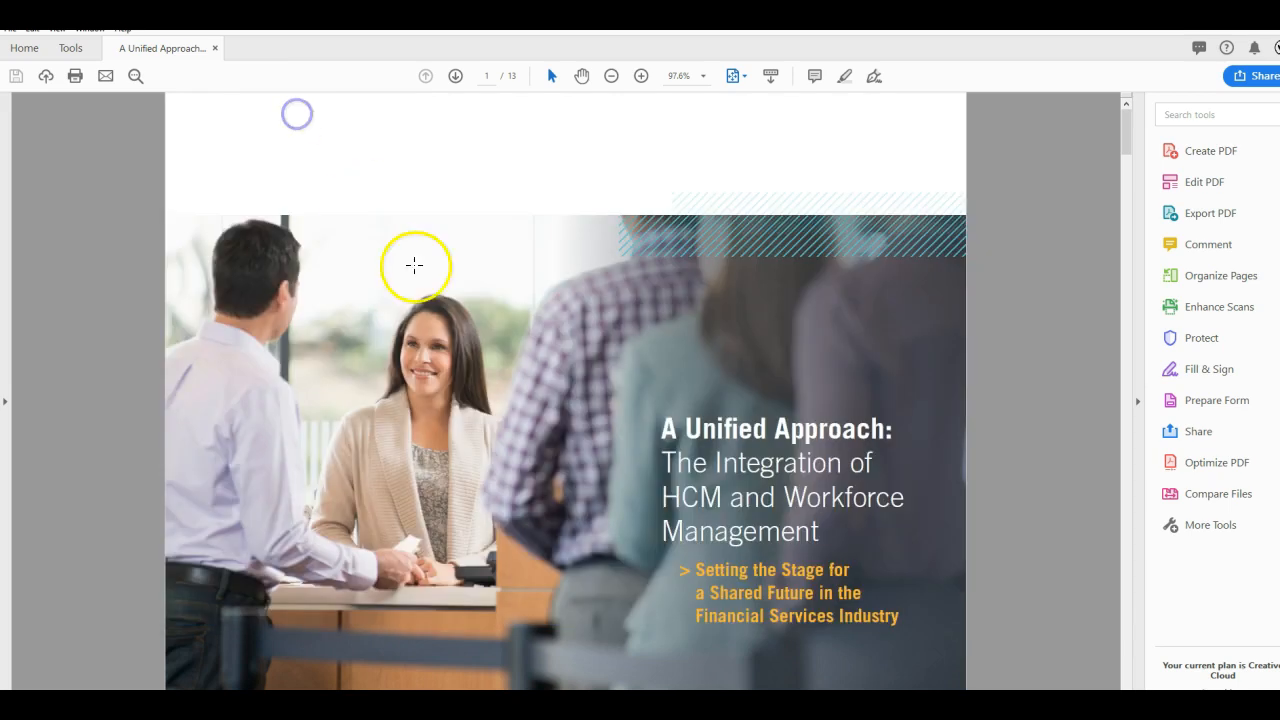
scroll(698, 466, down, 10)
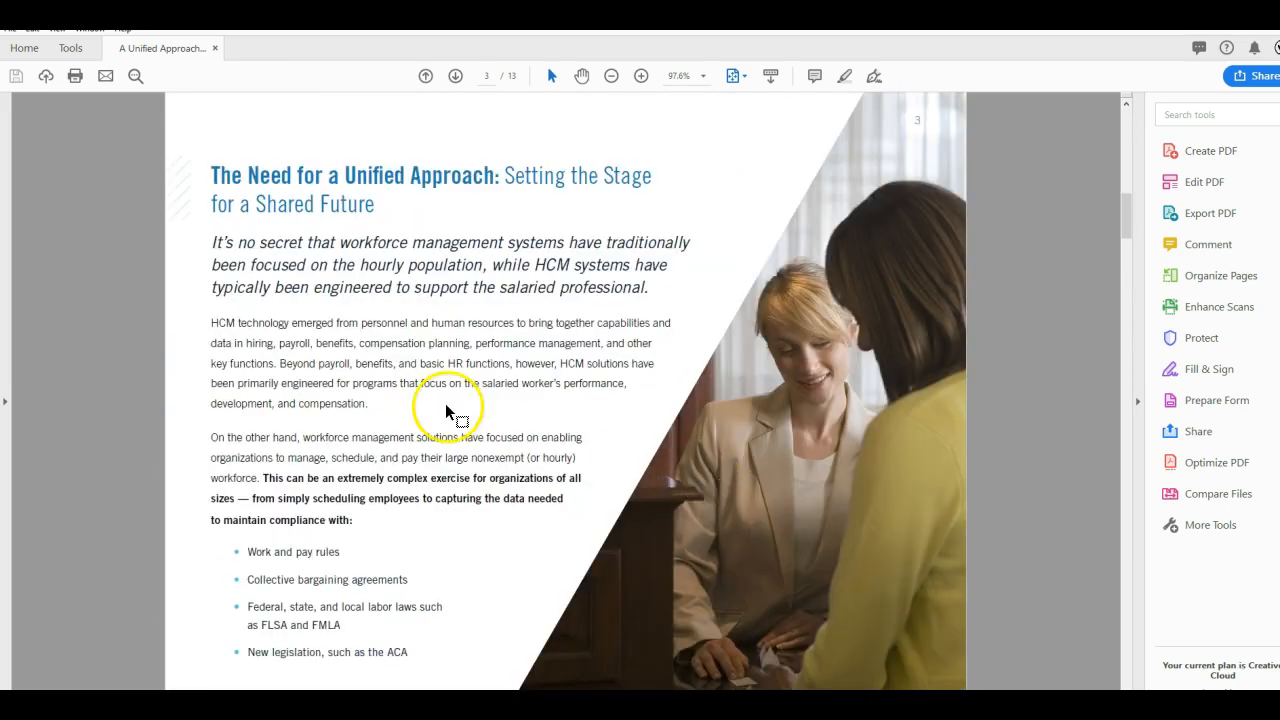
scroll(448, 408, up, 5)
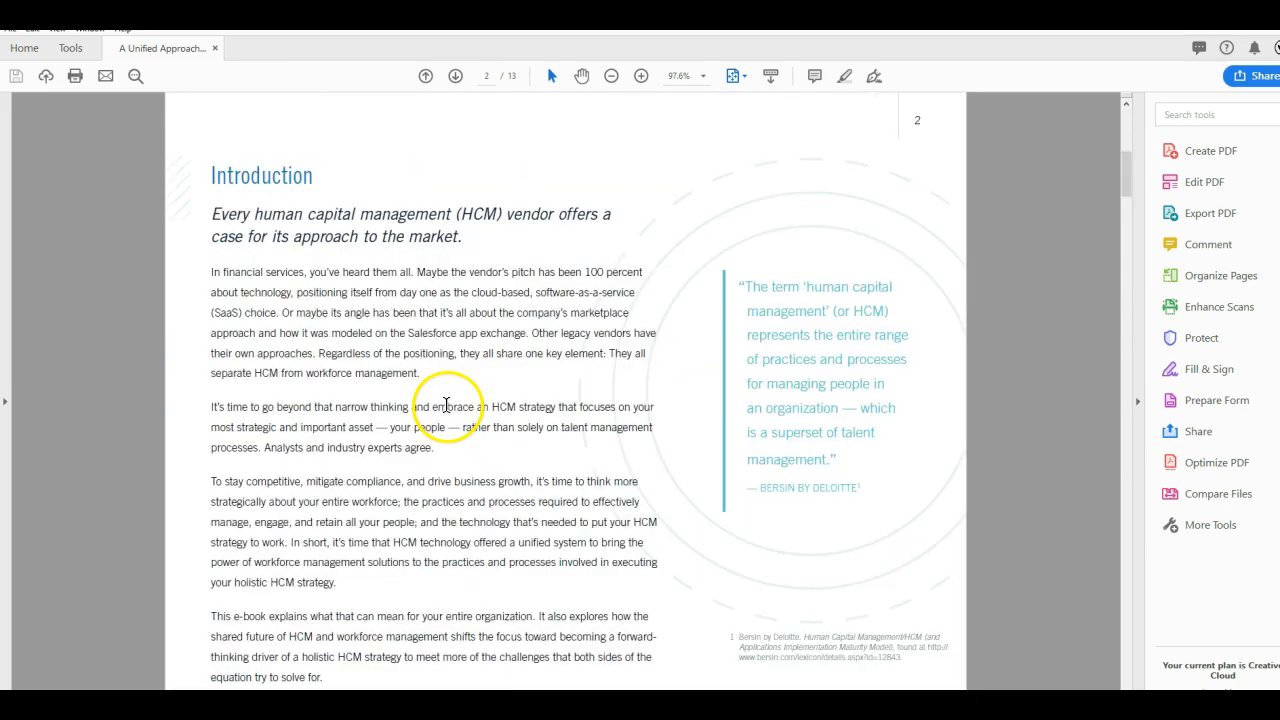
click(216, 214)
drag(216, 214, 529, 331)
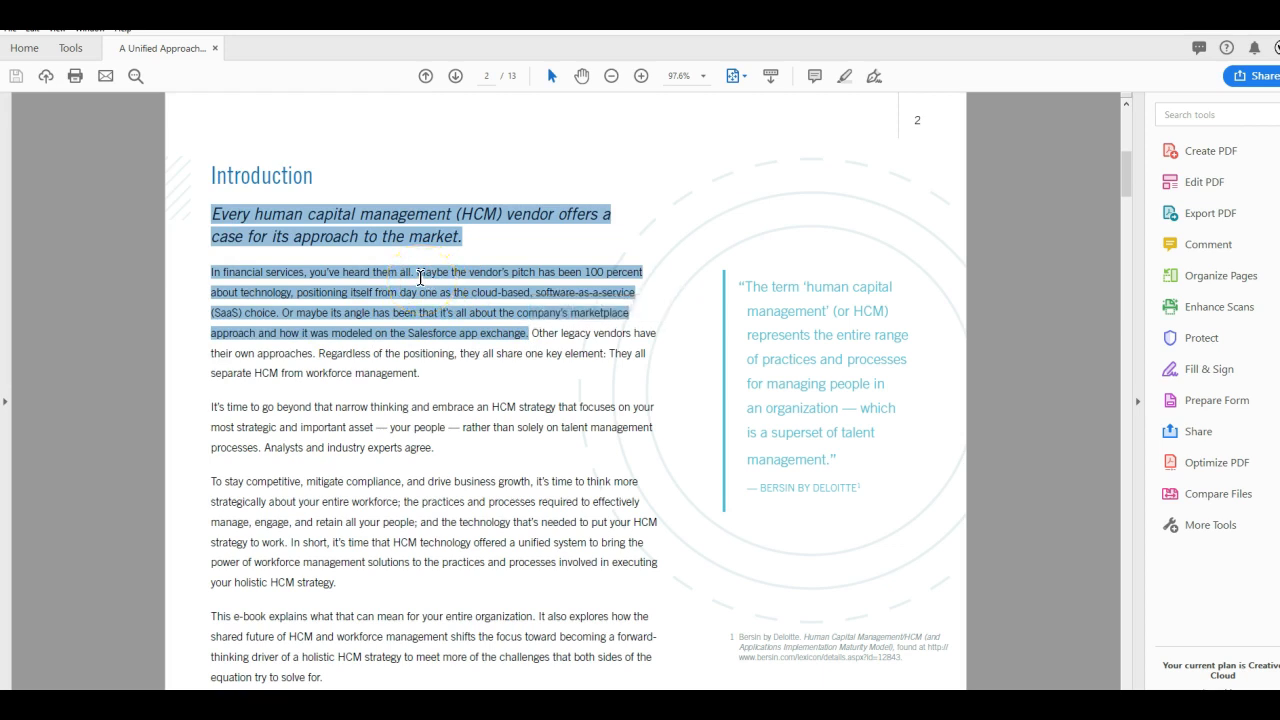
right_click(420, 277)
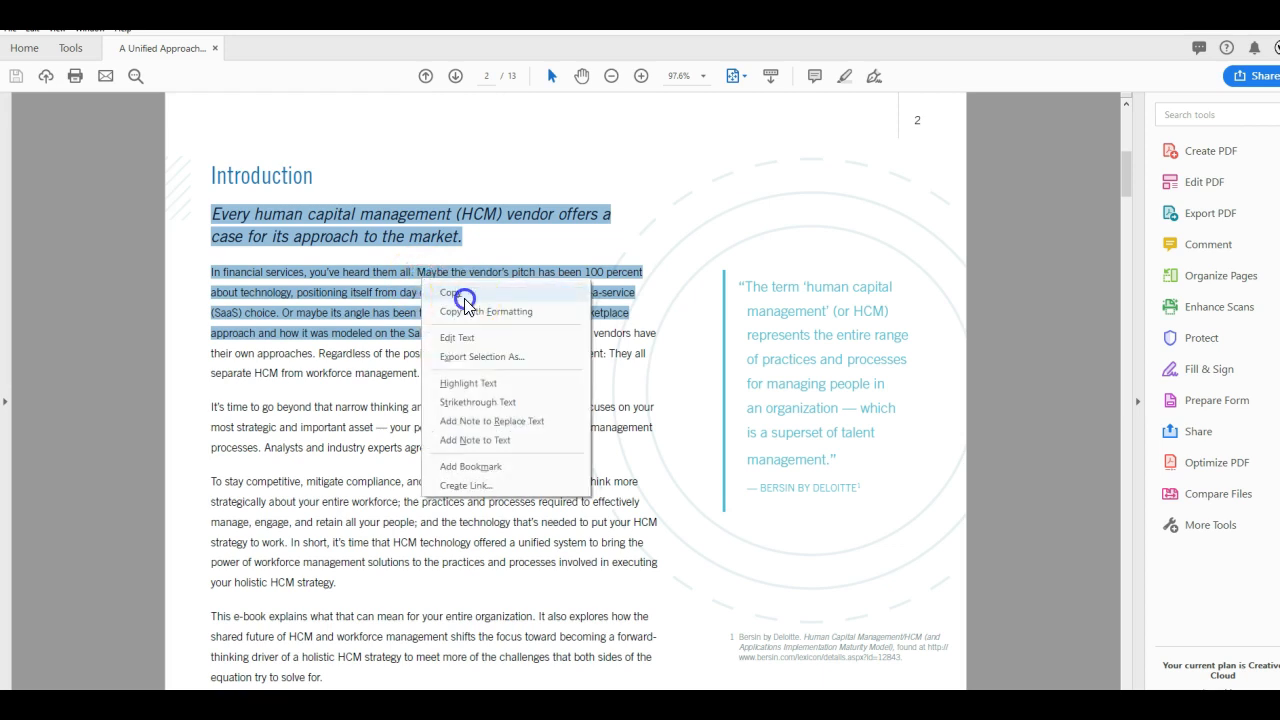
click(463, 298)
click(610, 706)
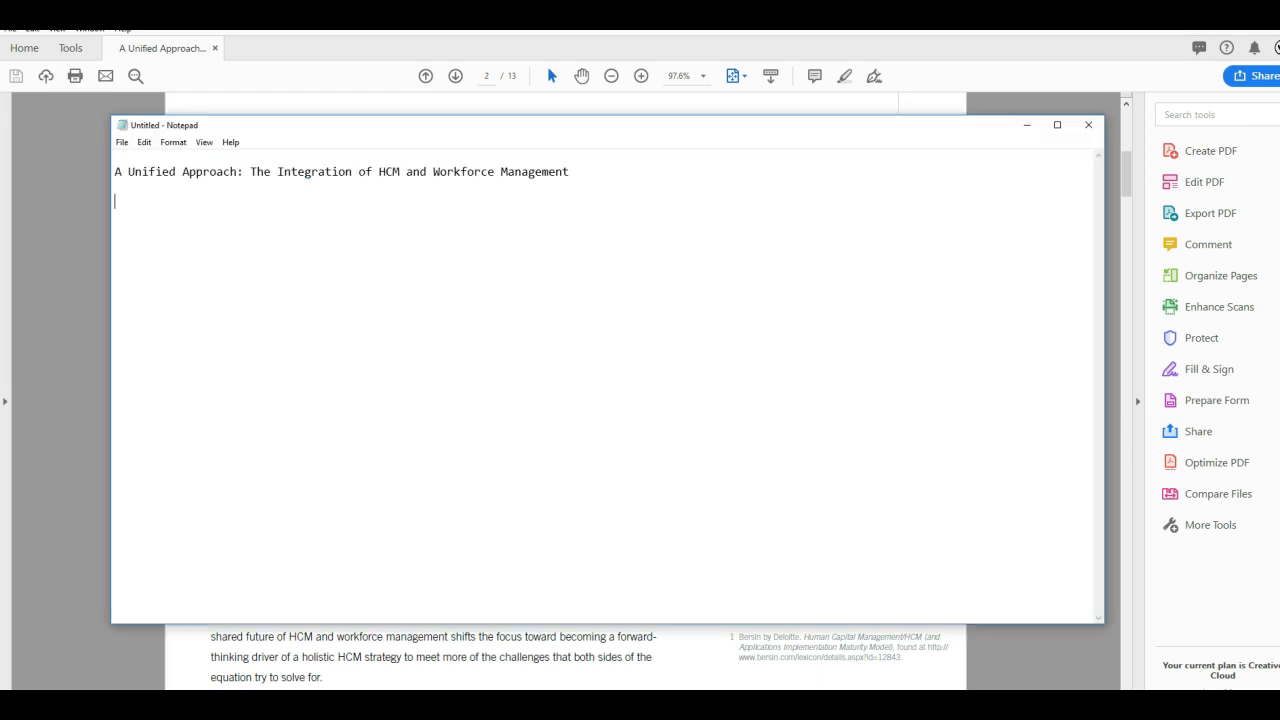
right_click(126, 212)
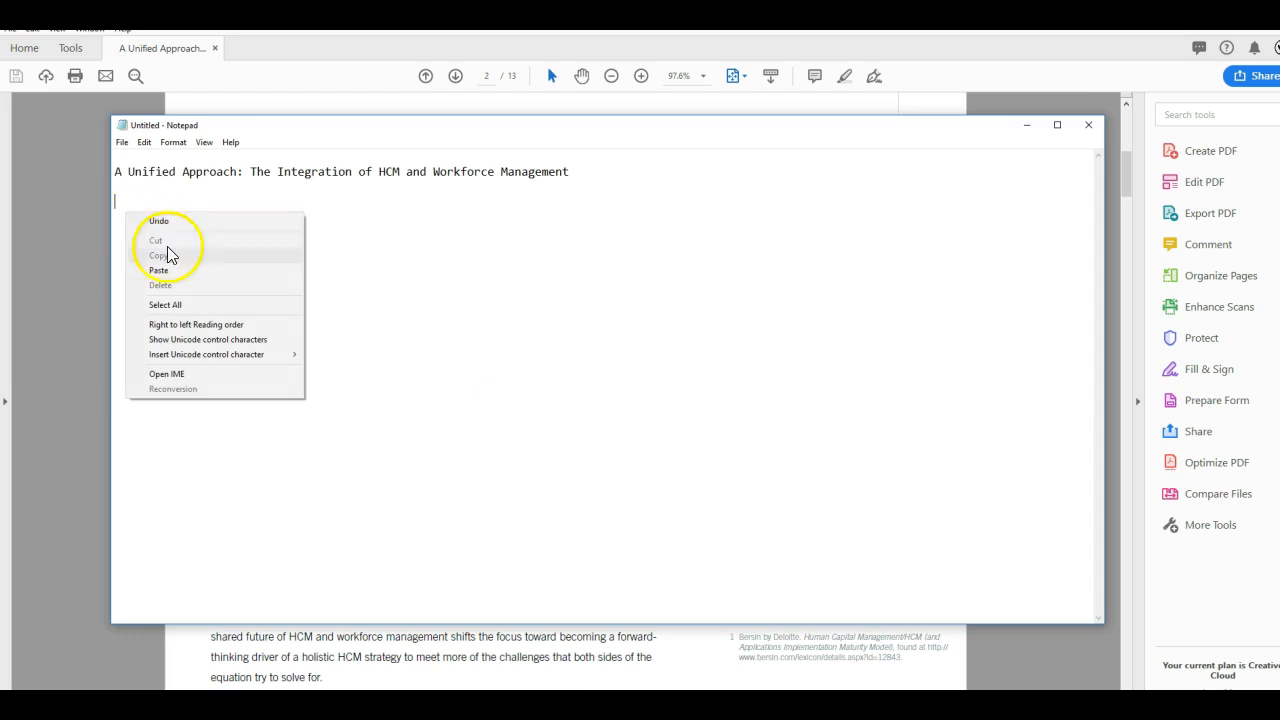
click(158, 270)
Step: Remove the line breaks within the pasted introduction text so it forms one continuous paragraph
click(467, 201)
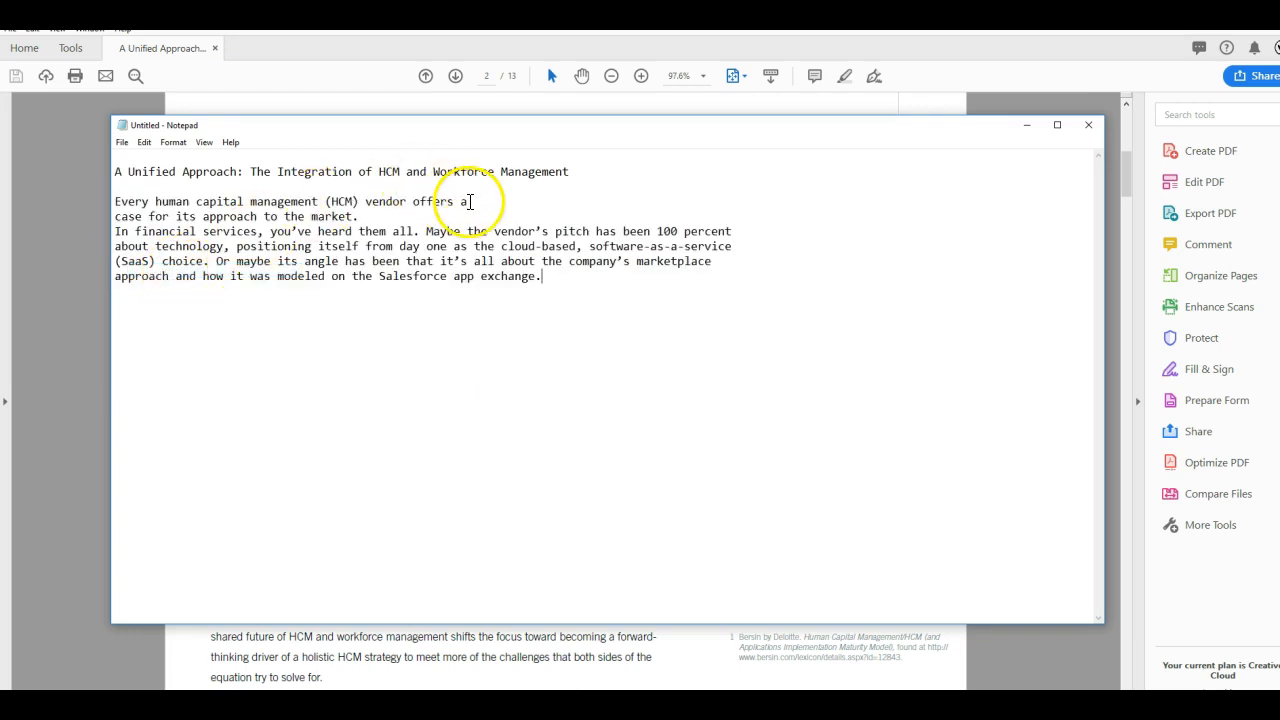
key(Delete)
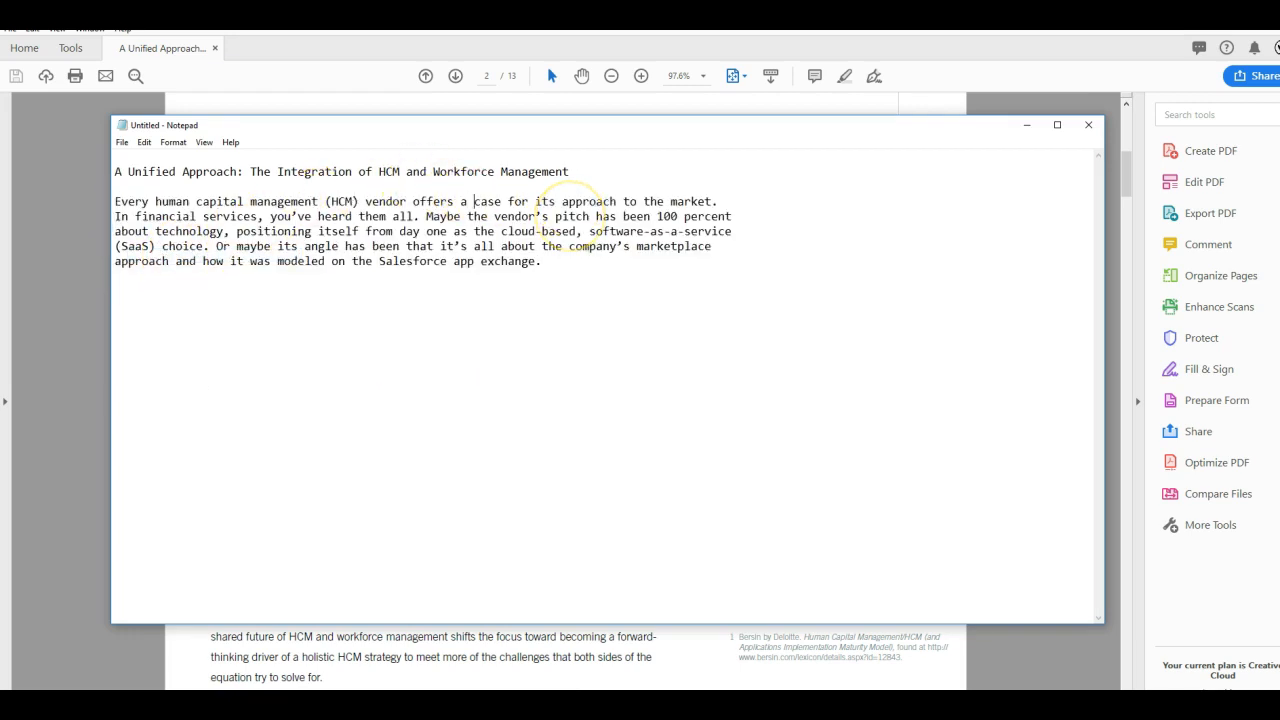
key(Right)
key(Right)
key(Right)
key(Right)
key(Right)
key(Right)
key(Right)
key(Right)
key(Right)
key(Right)
key(Right)
key(Right)
key(Right)
key(Right)
key(Right)
key(Right)
key(Right)
key(Right)
key(Right)
key(Right)
key(Delete)
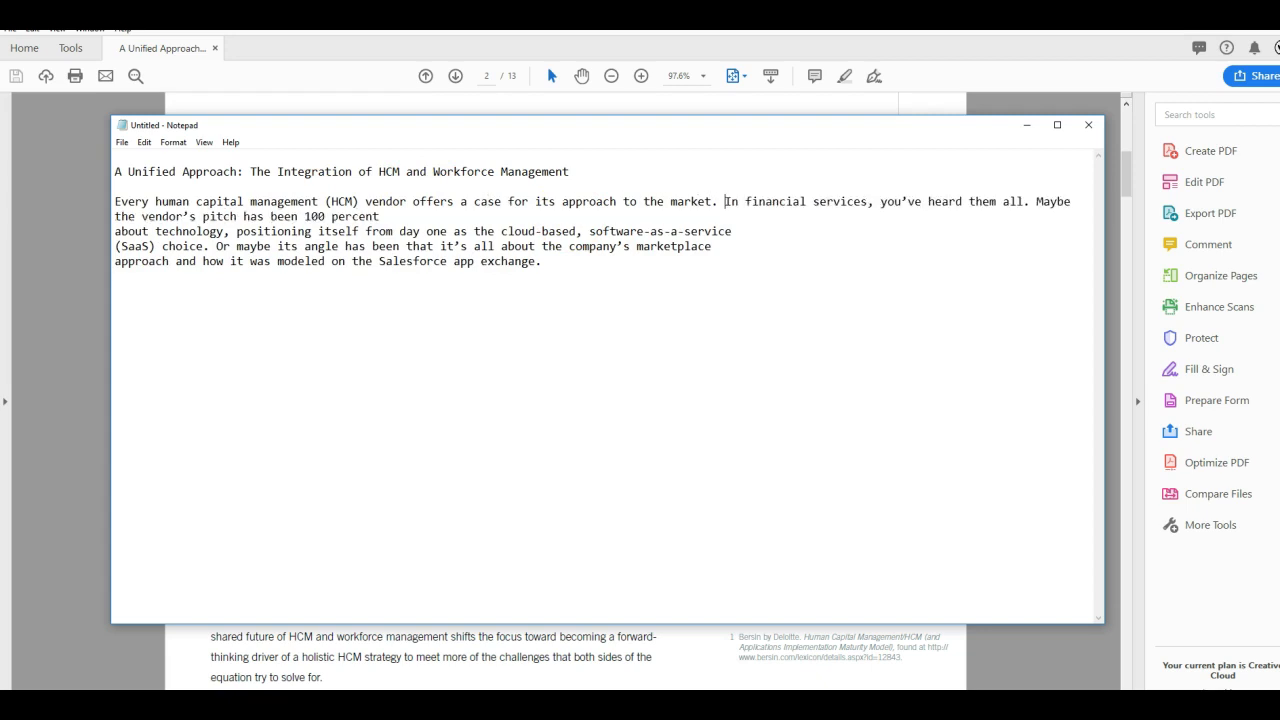
key(Down)
key(Delete)
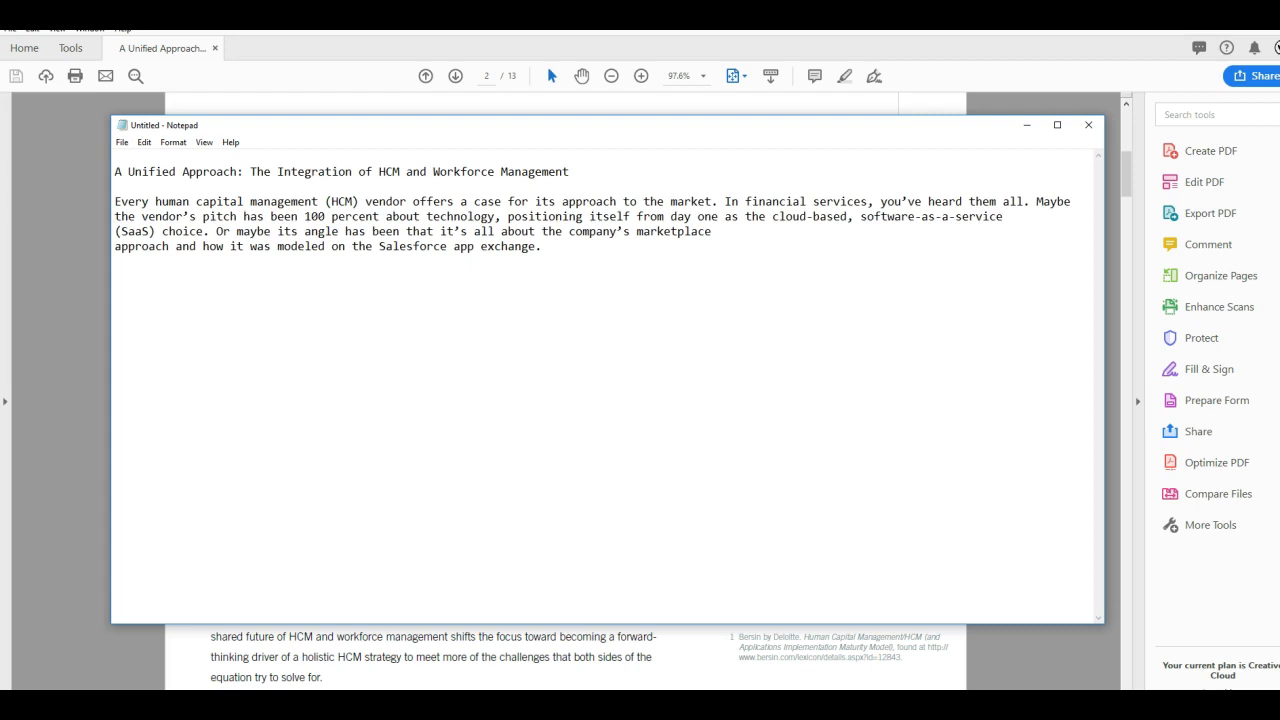
click(1018, 216)
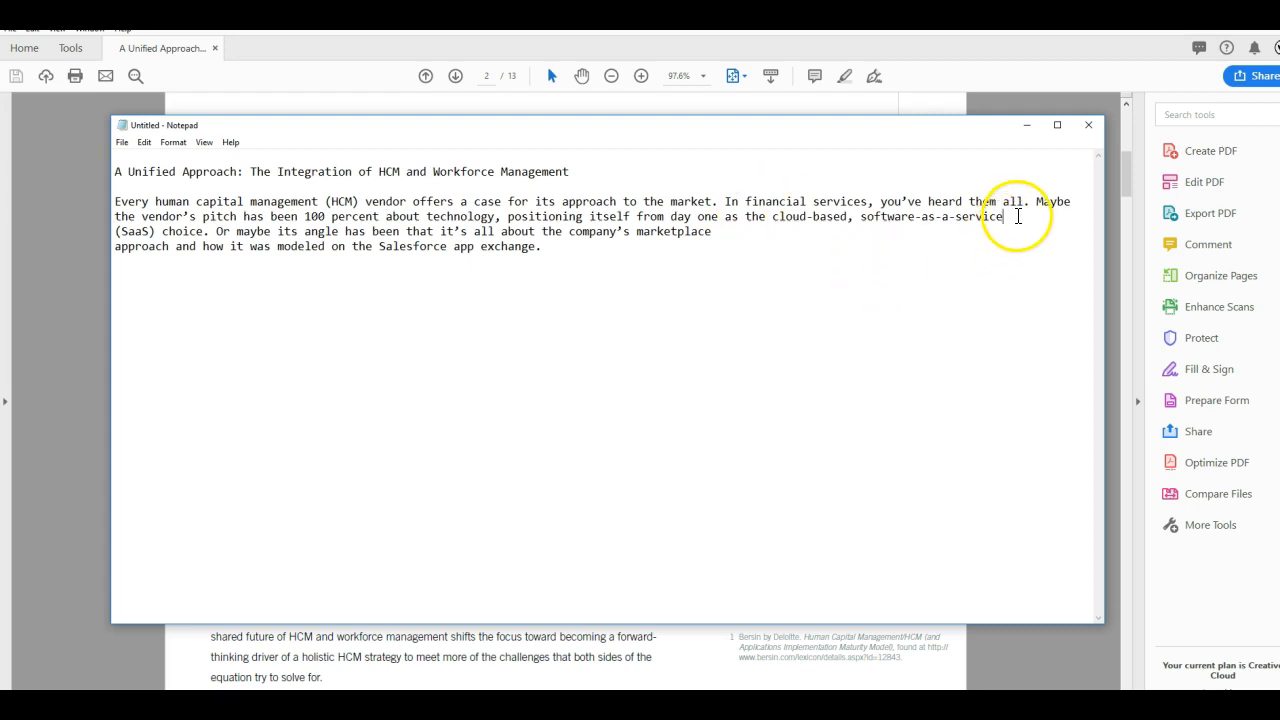
key(Delete)
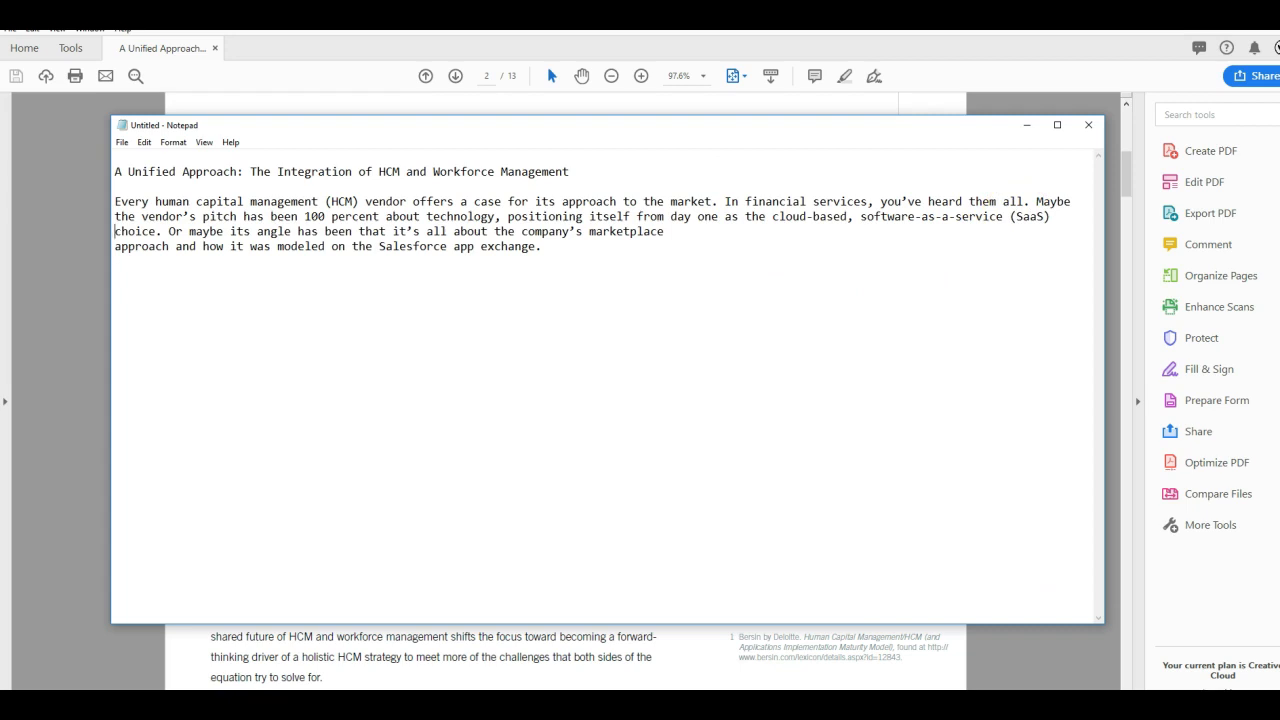
click(694, 229)
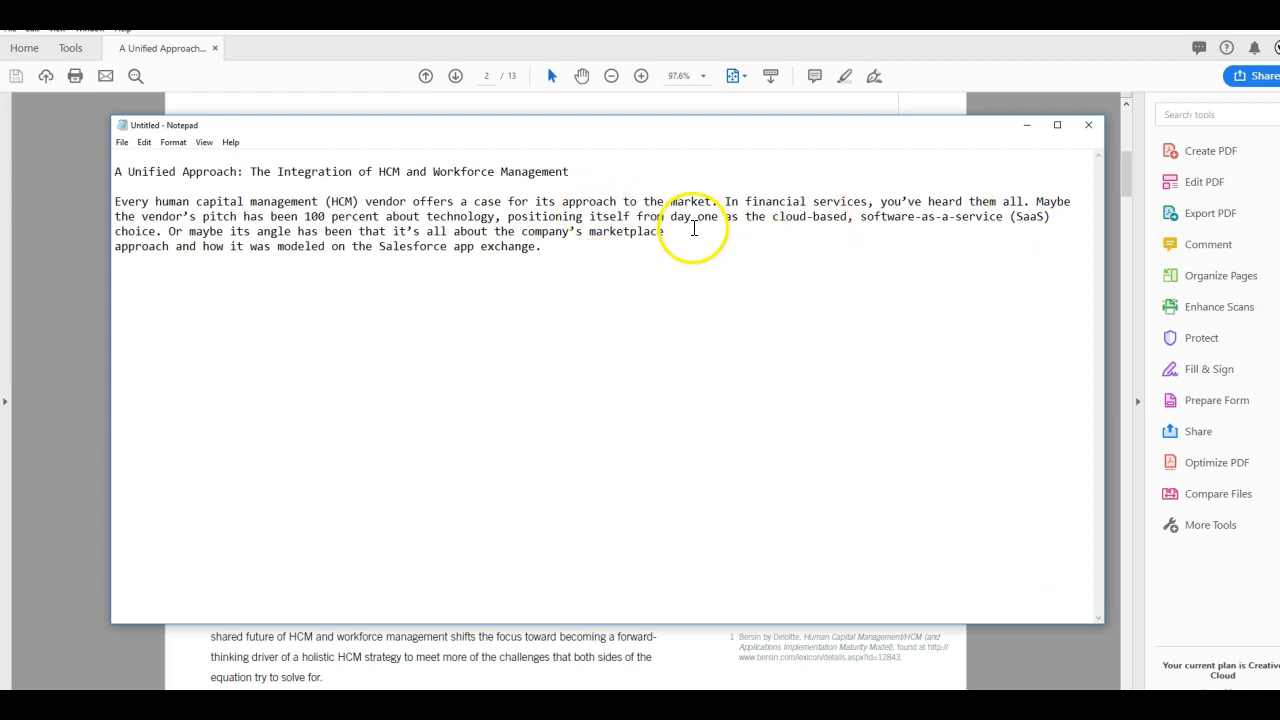
key(Delete)
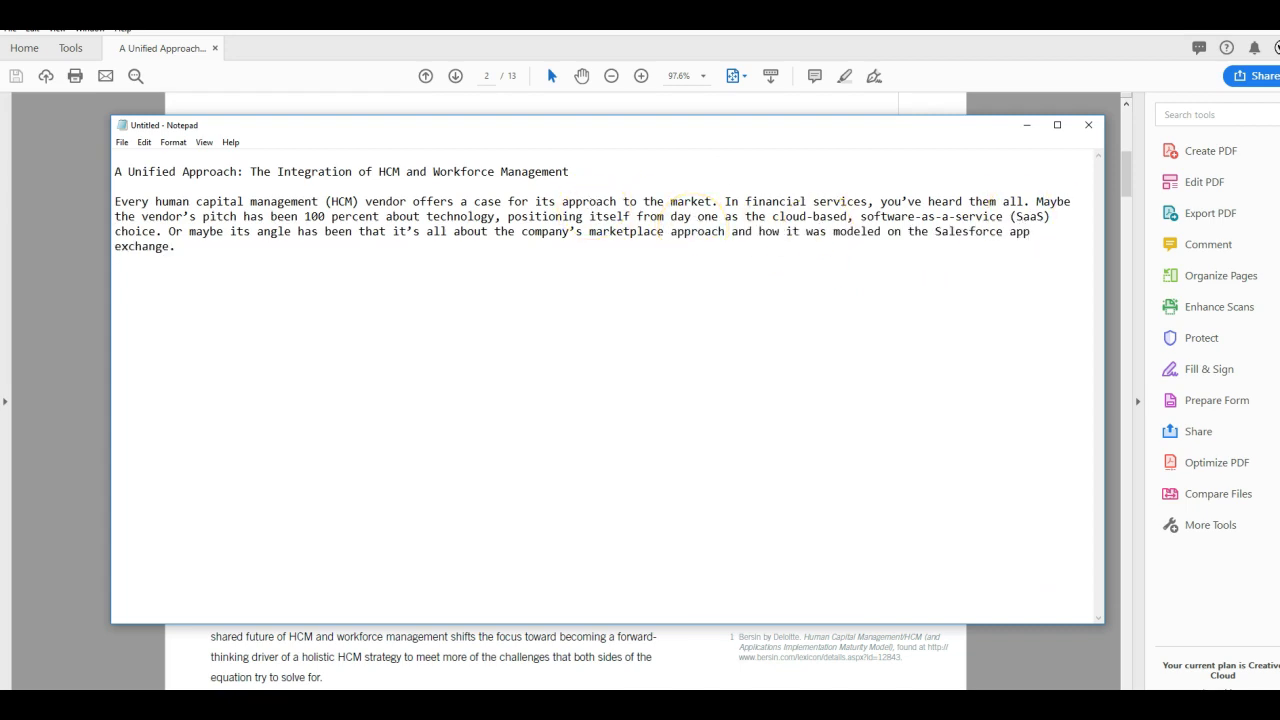
click(1043, 236)
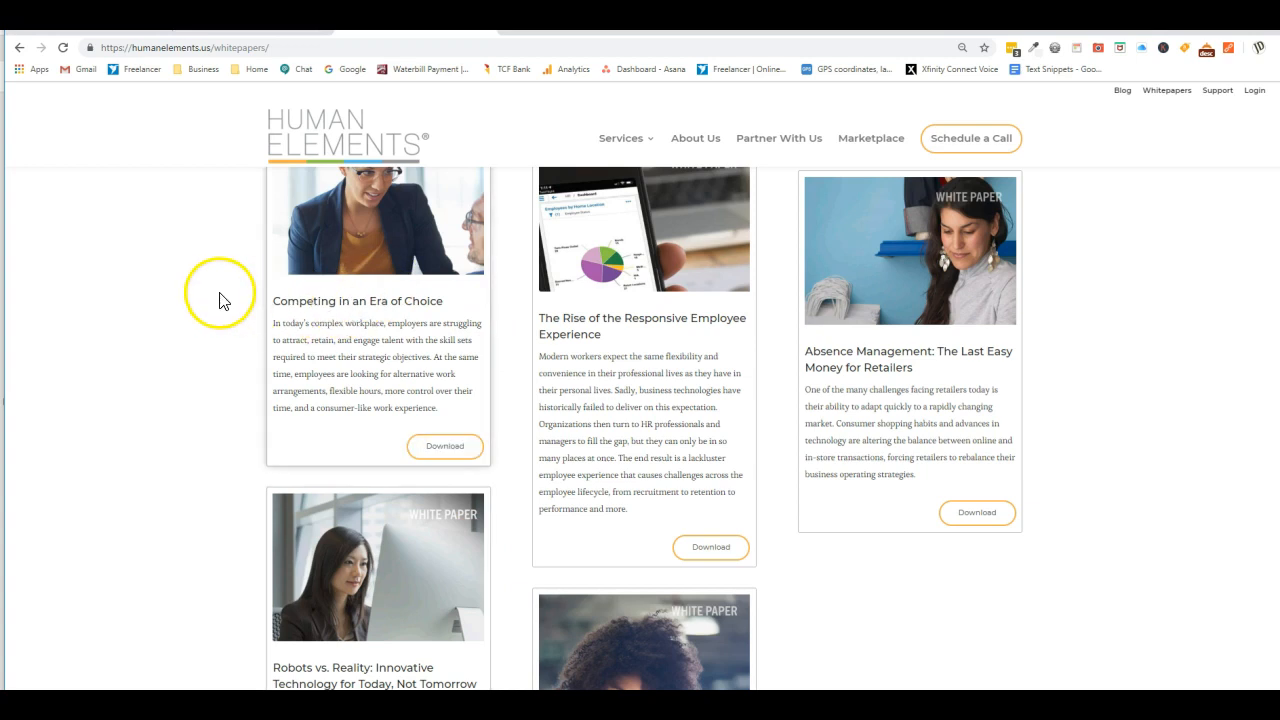
Step: Switch to the browser, go to humanelements.us/wp-admin and log in to the WordPress dashboard
scroll(220, 297, up, 4)
scroll(220, 297, up, 3)
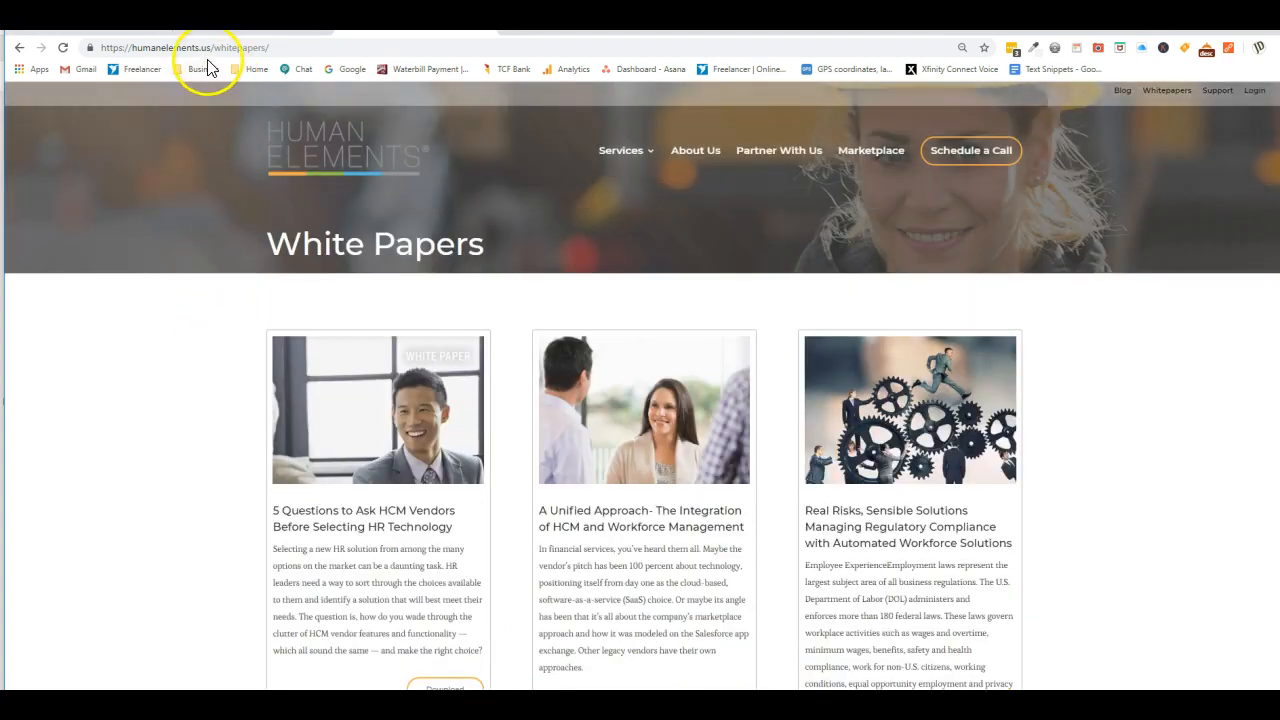
click(217, 48)
click(217, 48)
drag(214, 48, 286, 47)
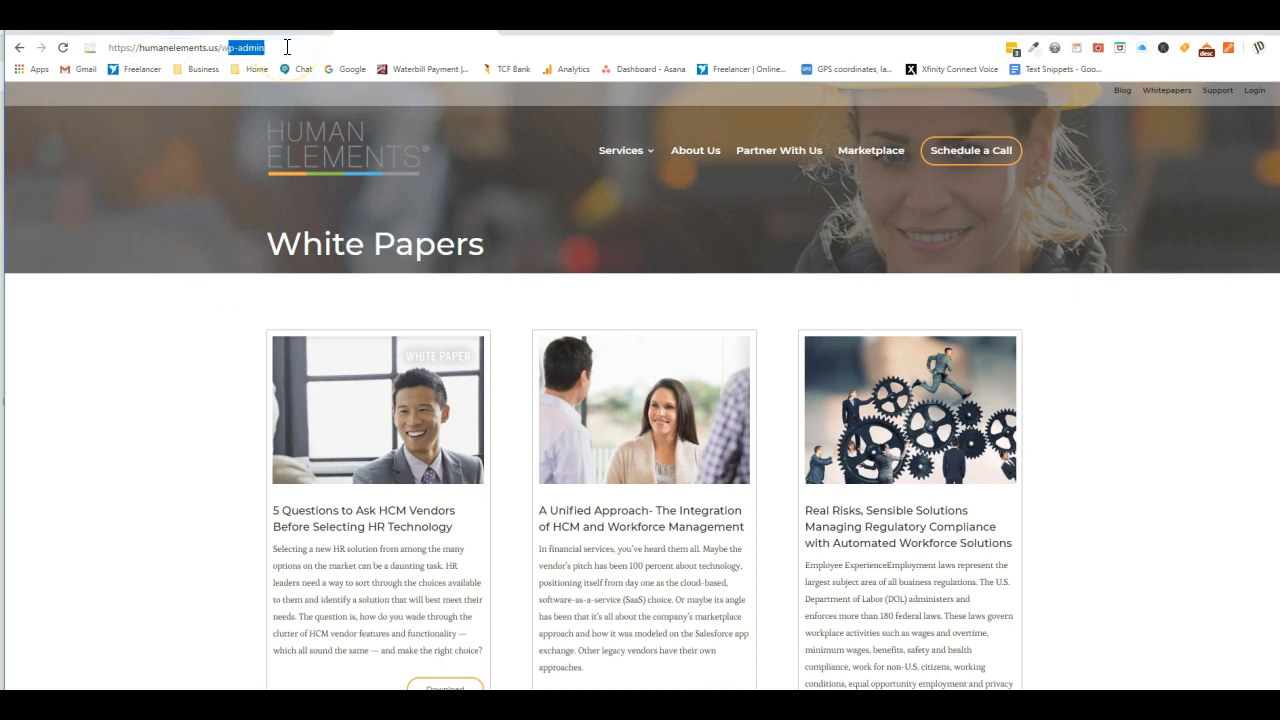
text(wp-admin)
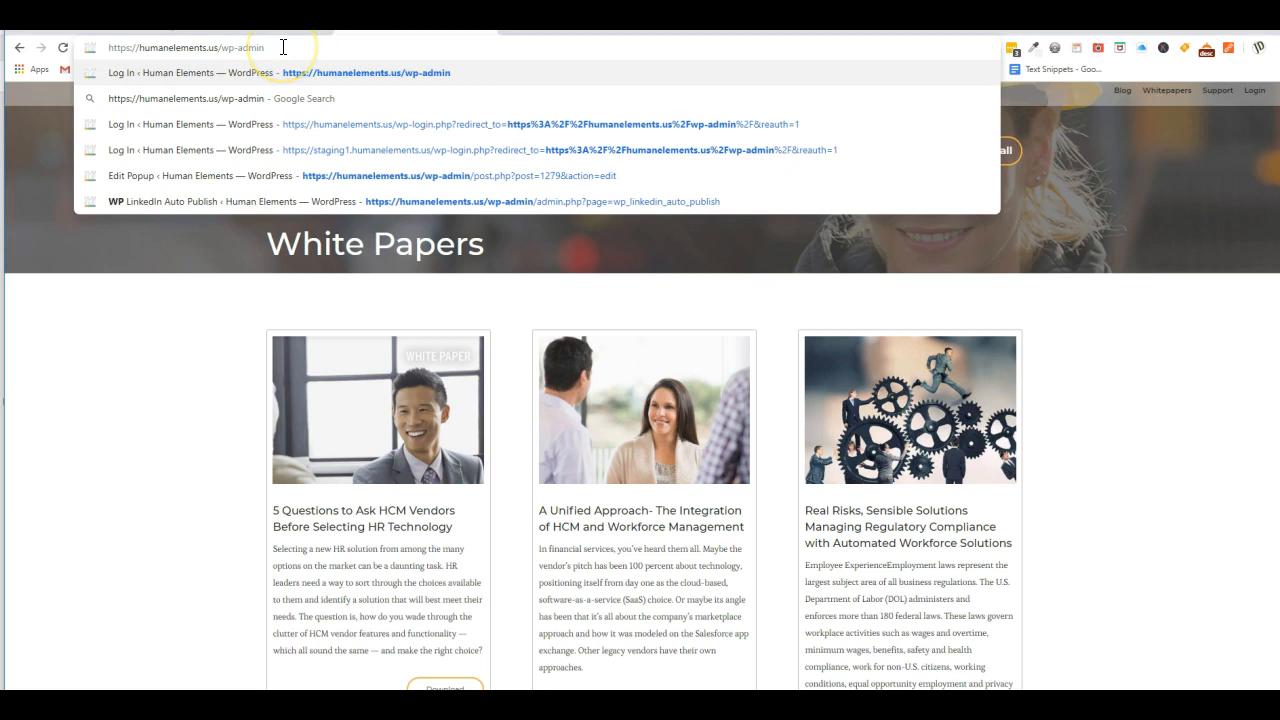
key(Return)
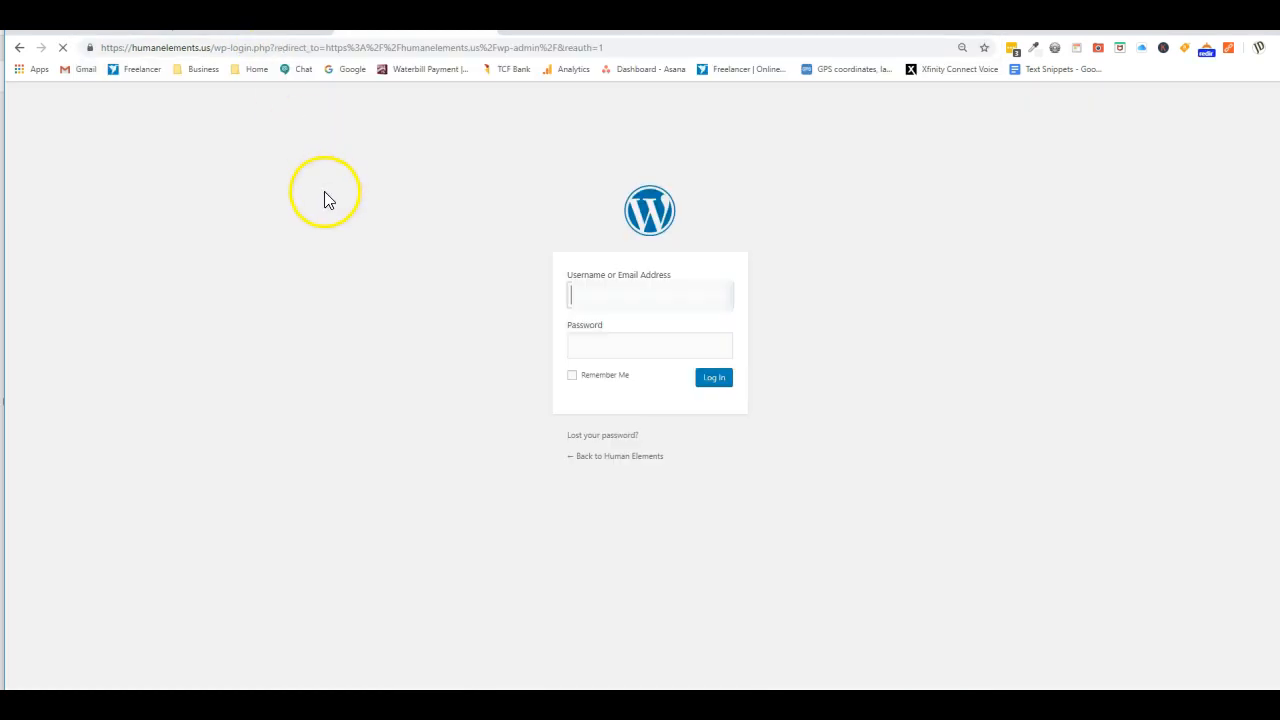
click(713, 380)
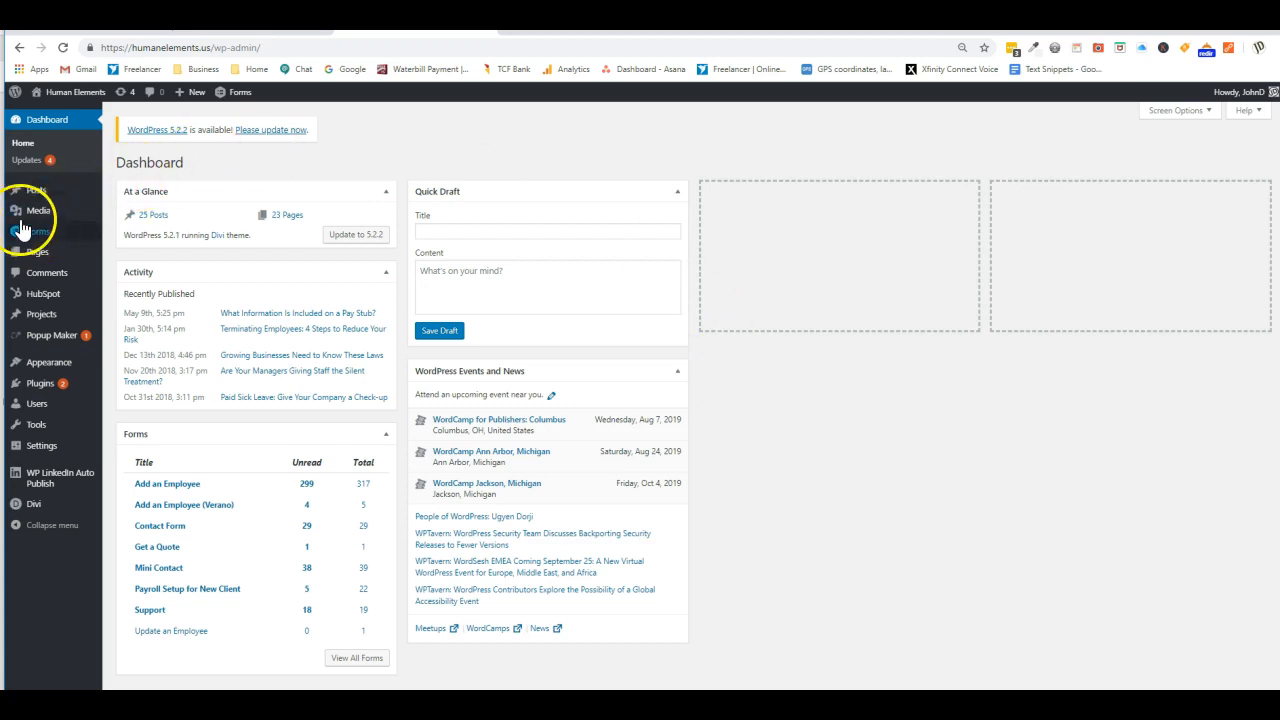
Step: Upload Sample White Paper.pdf and sample-white-paper.jpg from the whitepapers folder to the WordPress media library
mouse_move(22, 218)
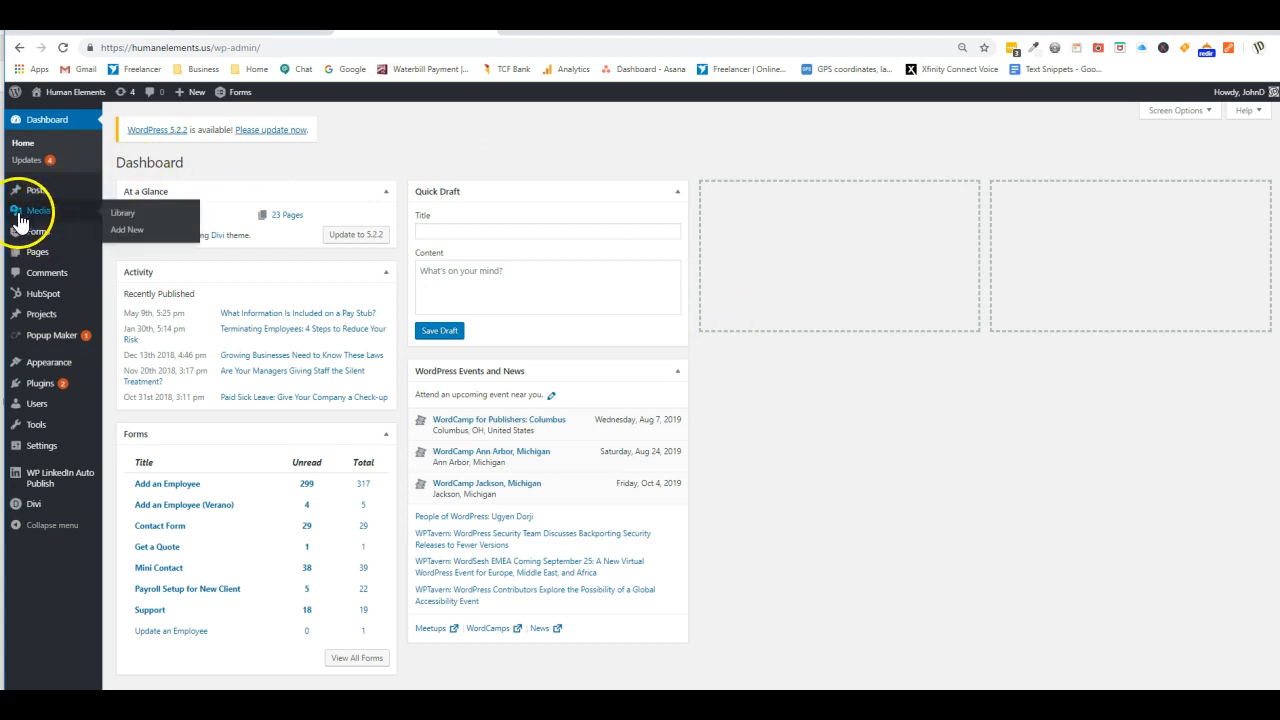
click(122, 232)
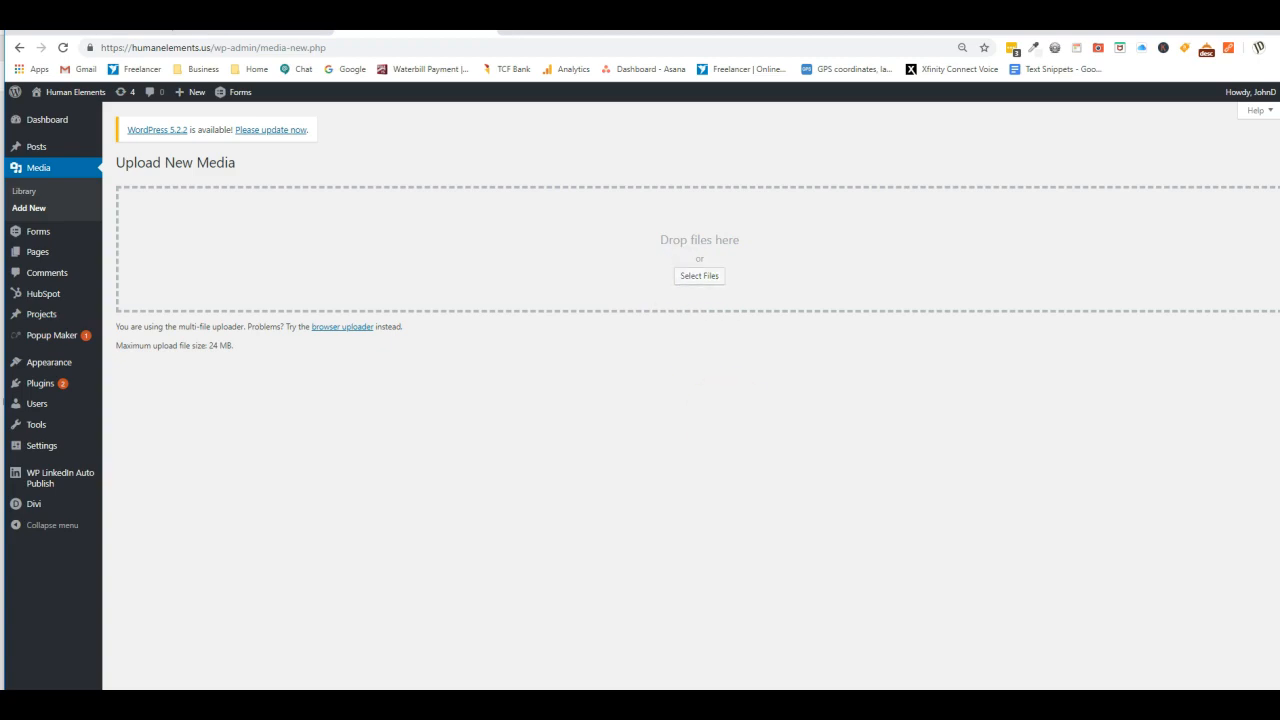
key(alt+Tab)
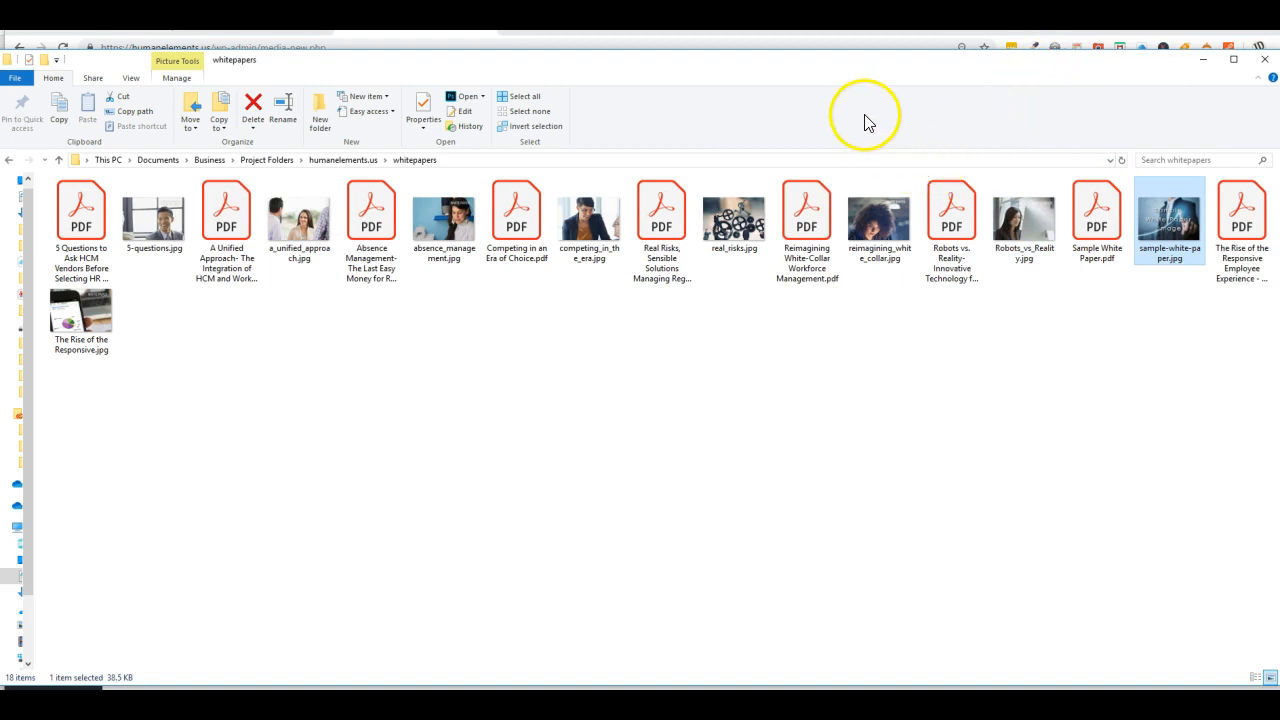
drag(800, 72, 446, 348)
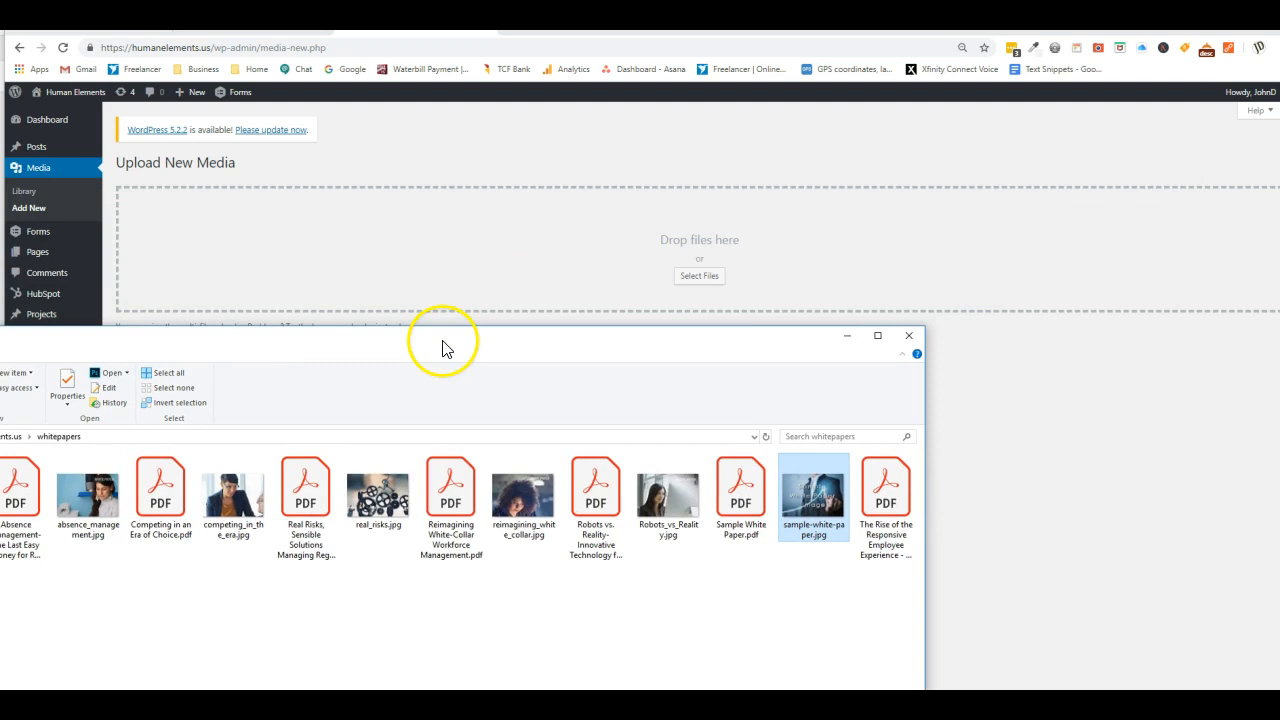
click(738, 510)
ctrl+click(826, 515)
drag(673, 318, 684, 249)
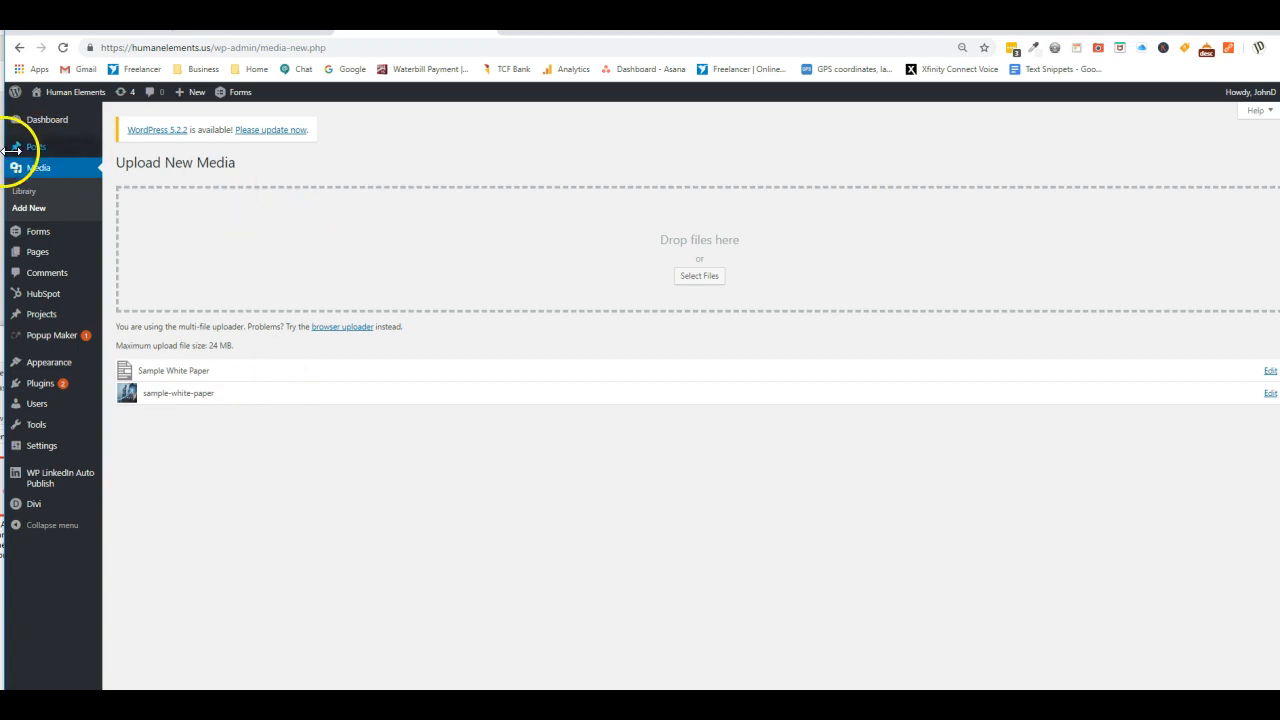
Step: Copy the file link of Sample-White-Paper.pdf from the Media Library, paste it below the introduction in Notepad, and close the attachment details
click(27, 196)
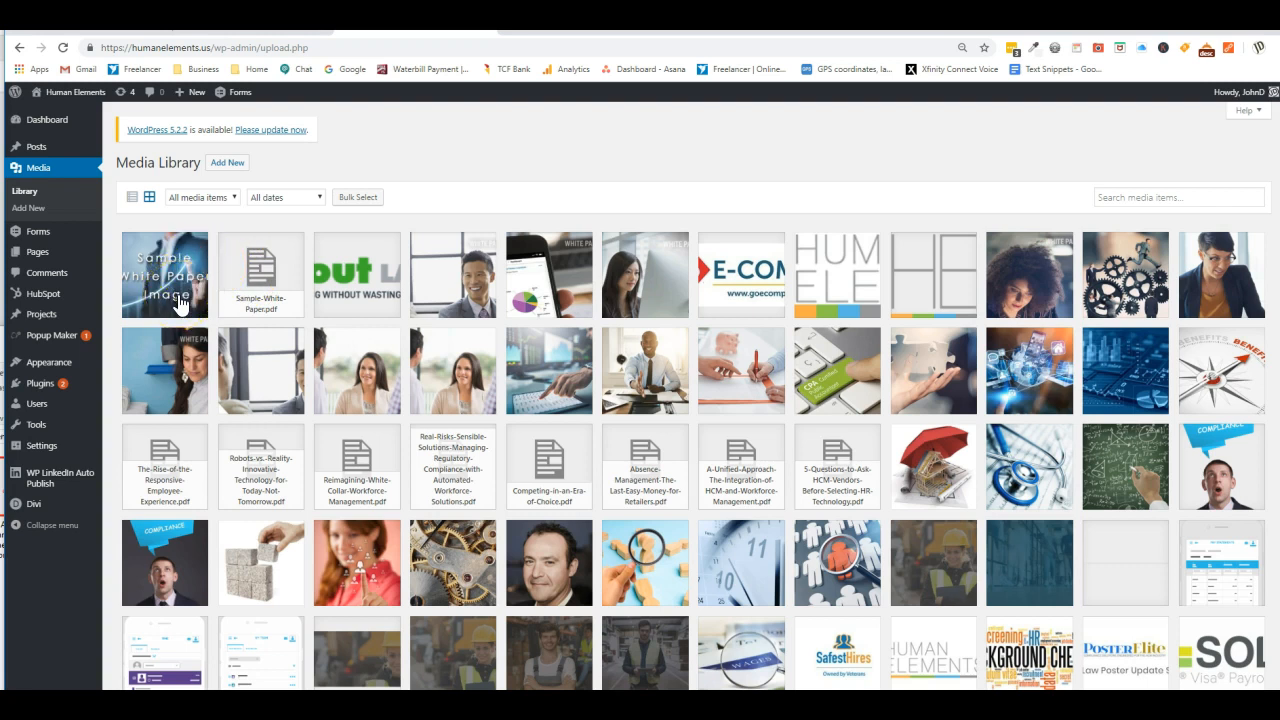
click(257, 281)
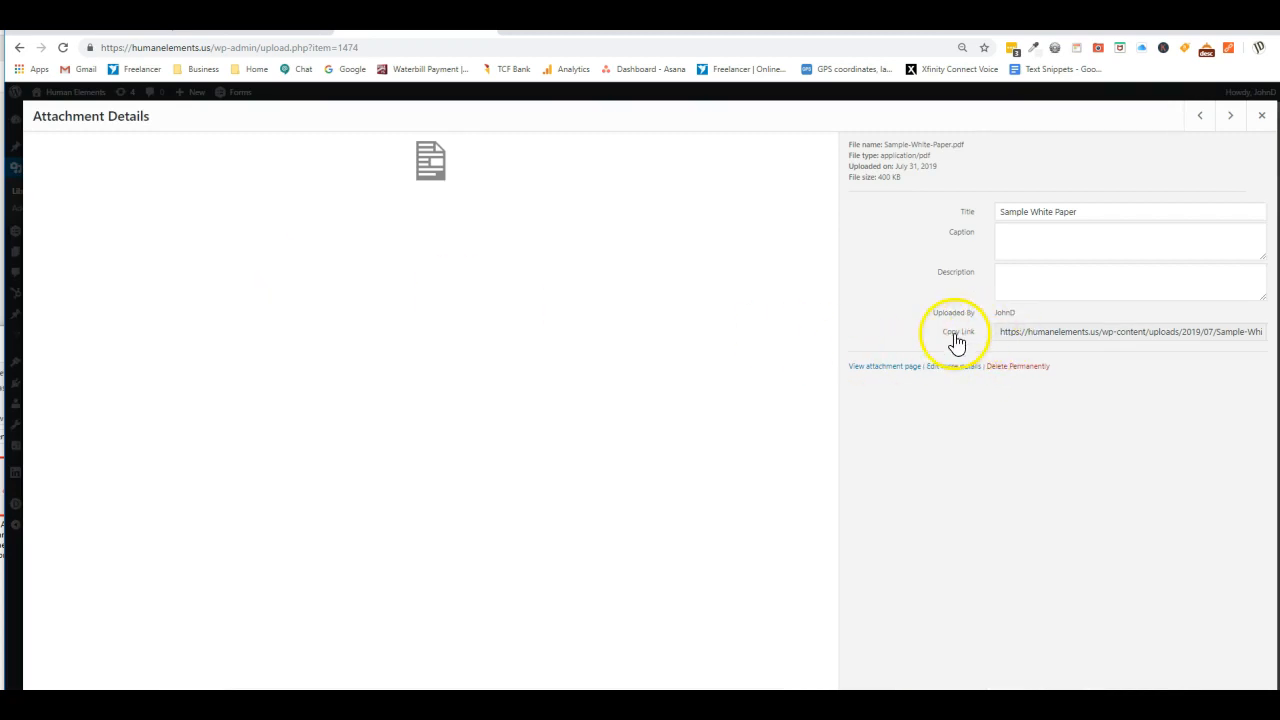
drag(1000, 332, 1266, 333)
right_click(1240, 335)
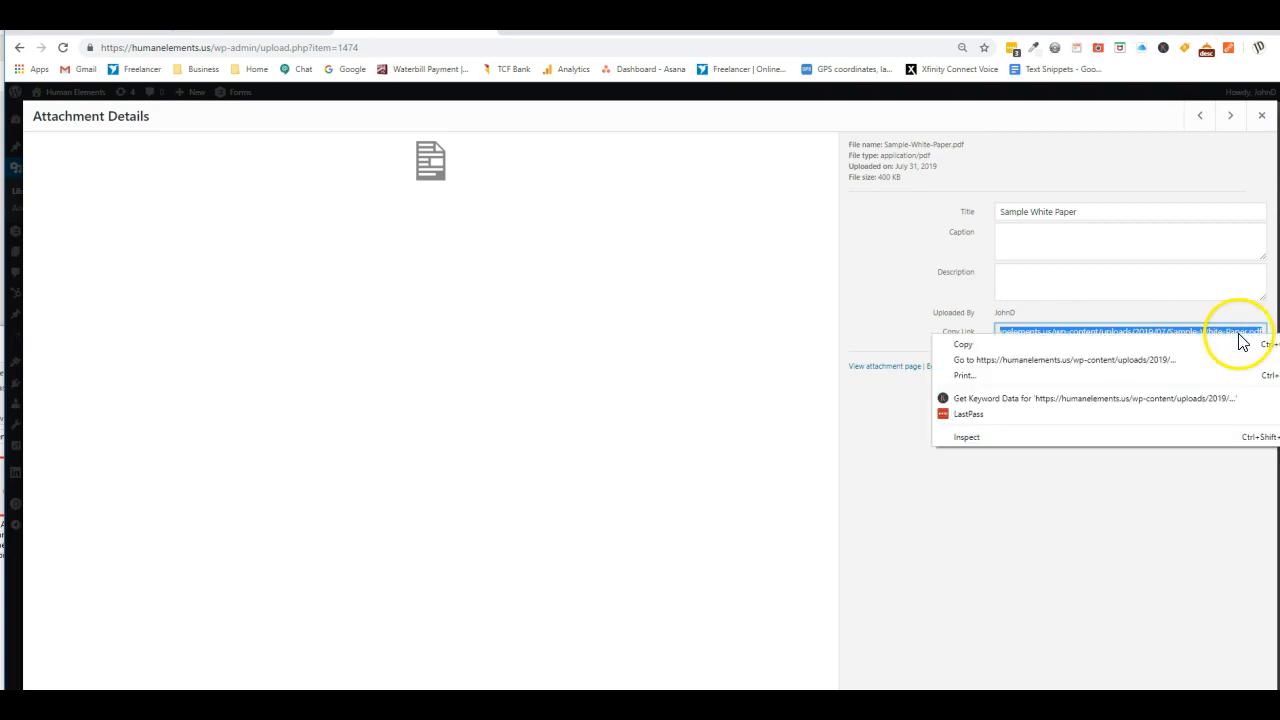
click(962, 345)
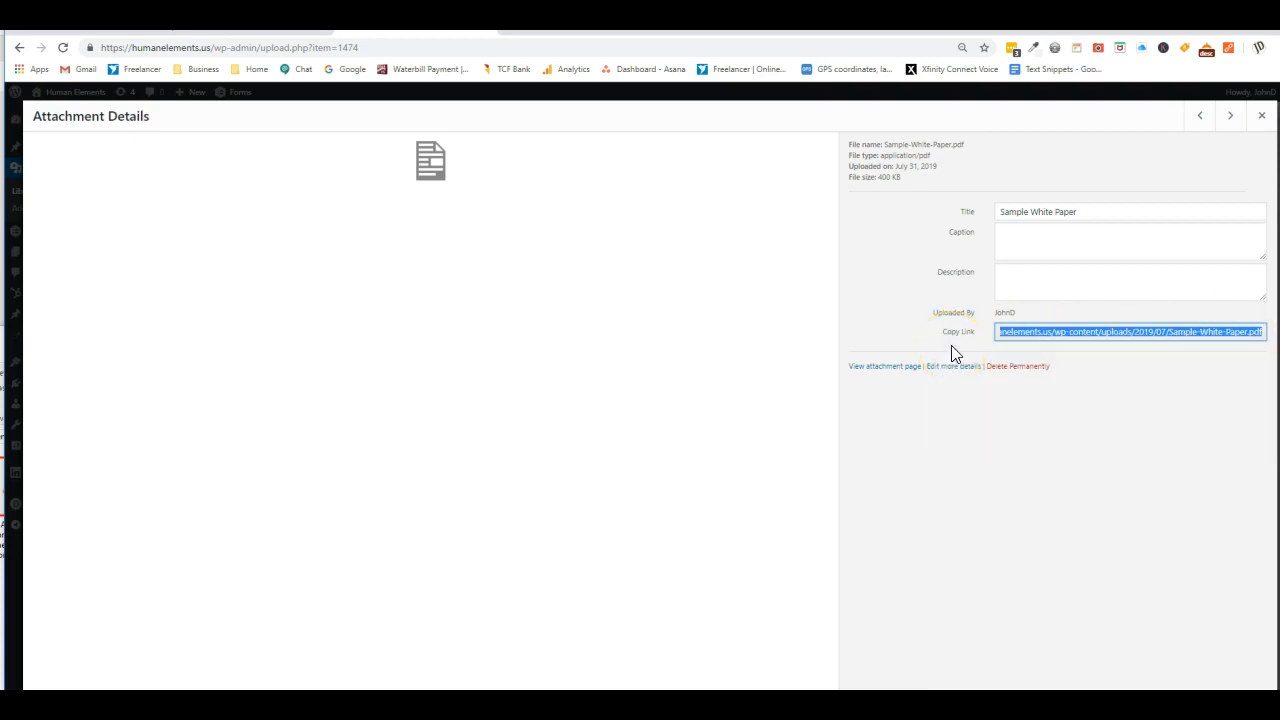
key(alt+Tab)
click(235, 258)
key(ctrl+v)
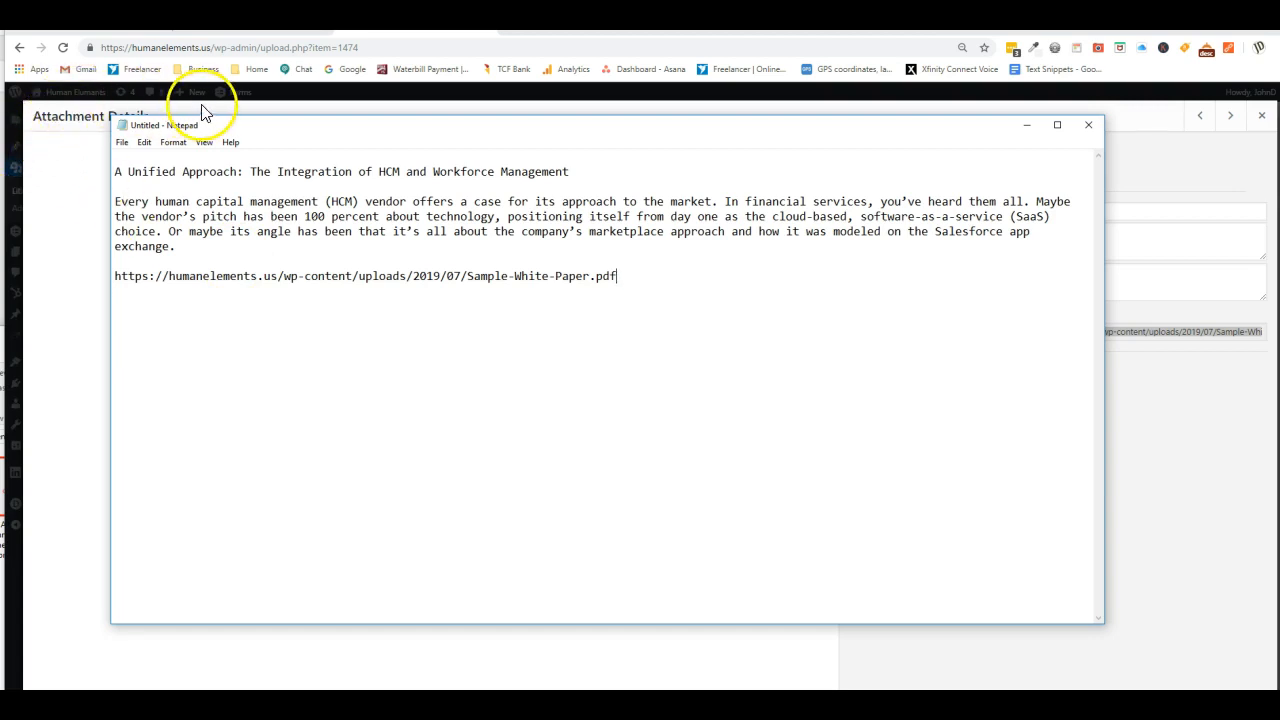
click(1136, 122)
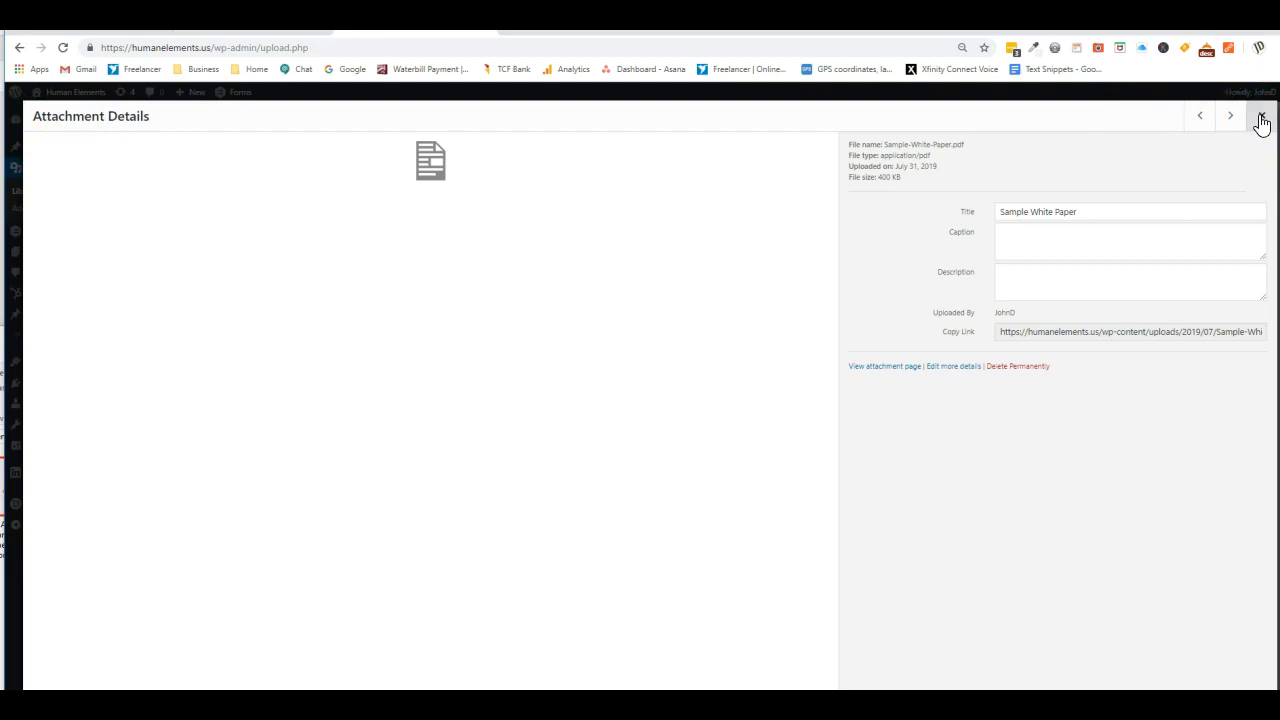
click(1262, 120)
Step: Visit the Human Elements site and open its Whitepapers page in the Visual Builder
click(60, 97)
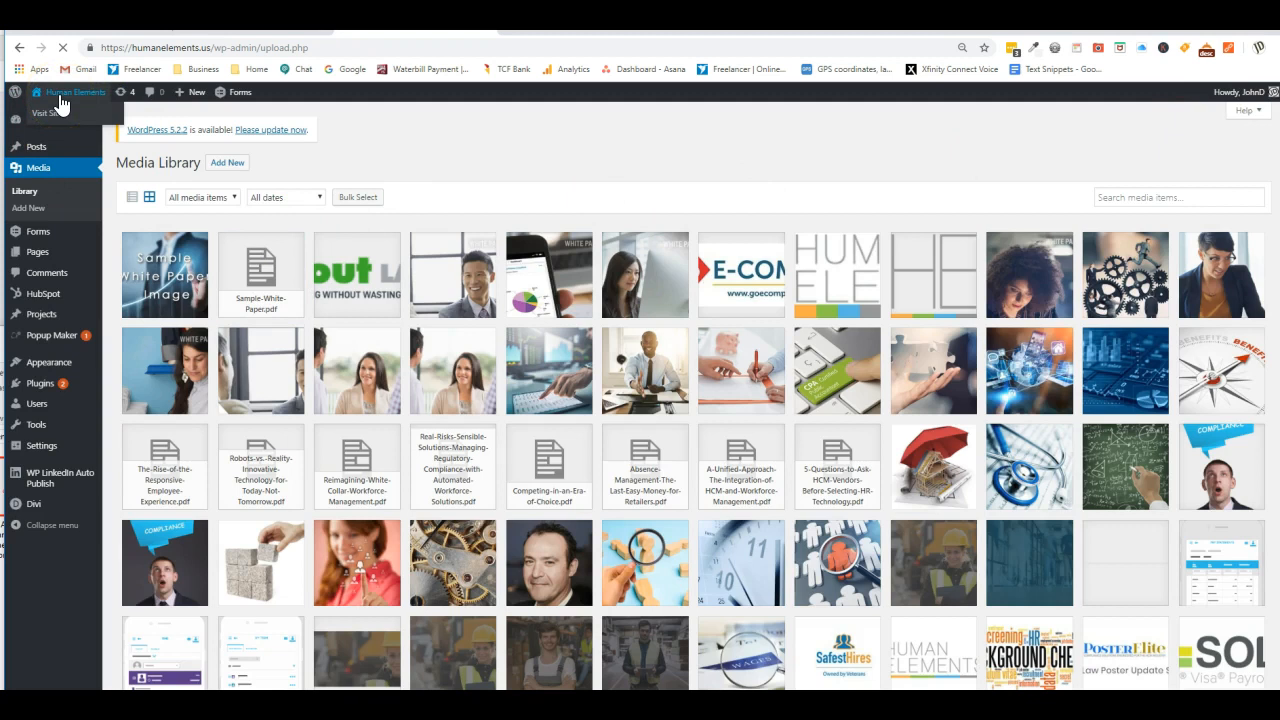
click(55, 100)
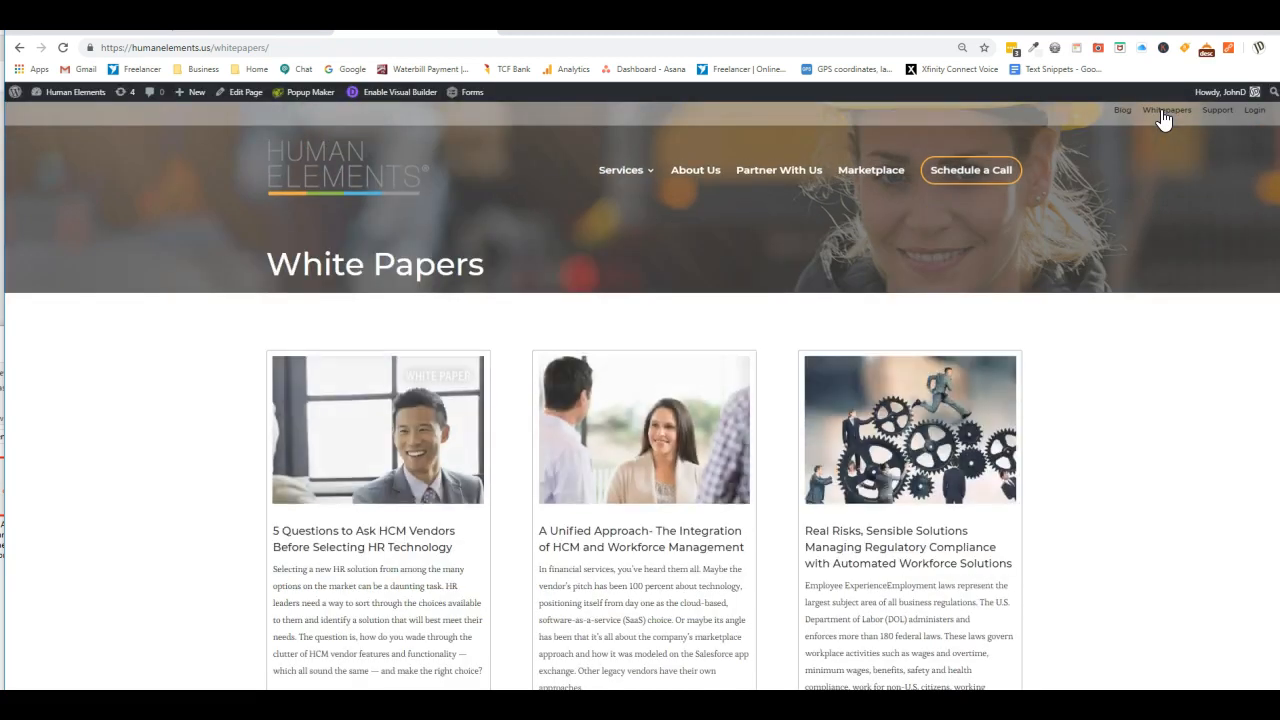
click(378, 99)
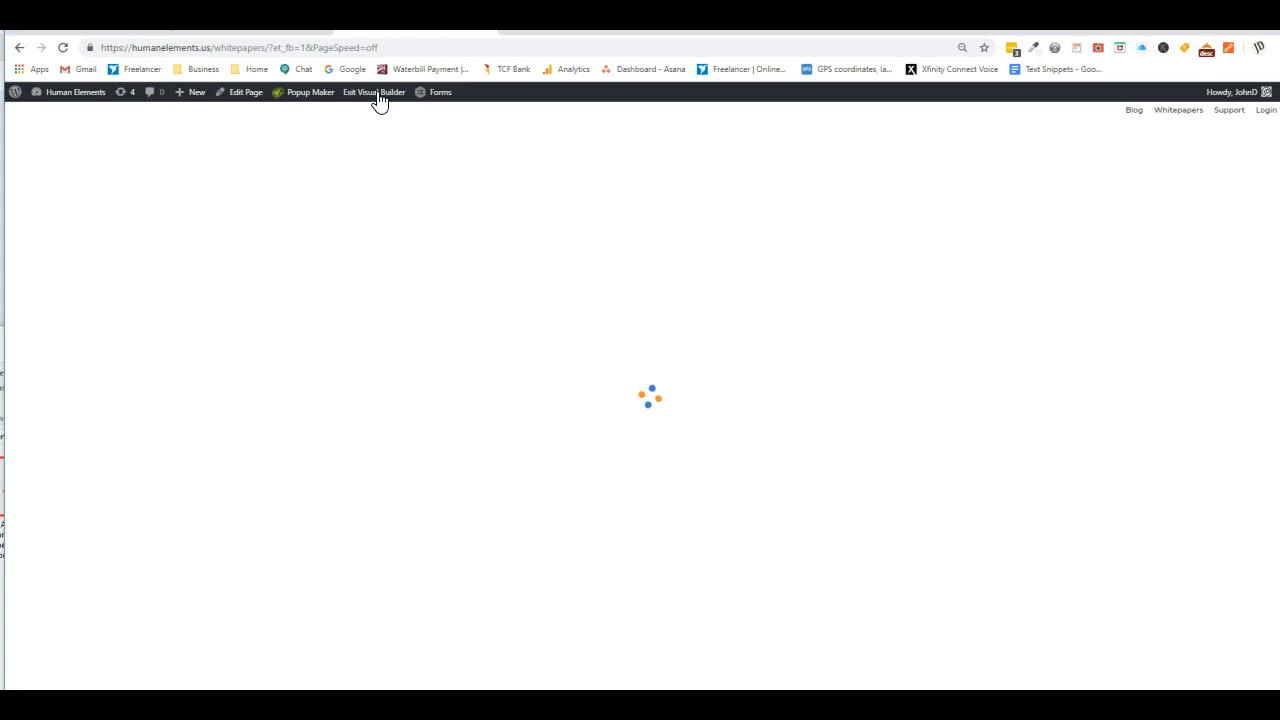
Step: Show the page layout as a wireframe and add the saved Whitepaper module at the end of the Whitepaper row's third column
scroll(909, 623, down, 2)
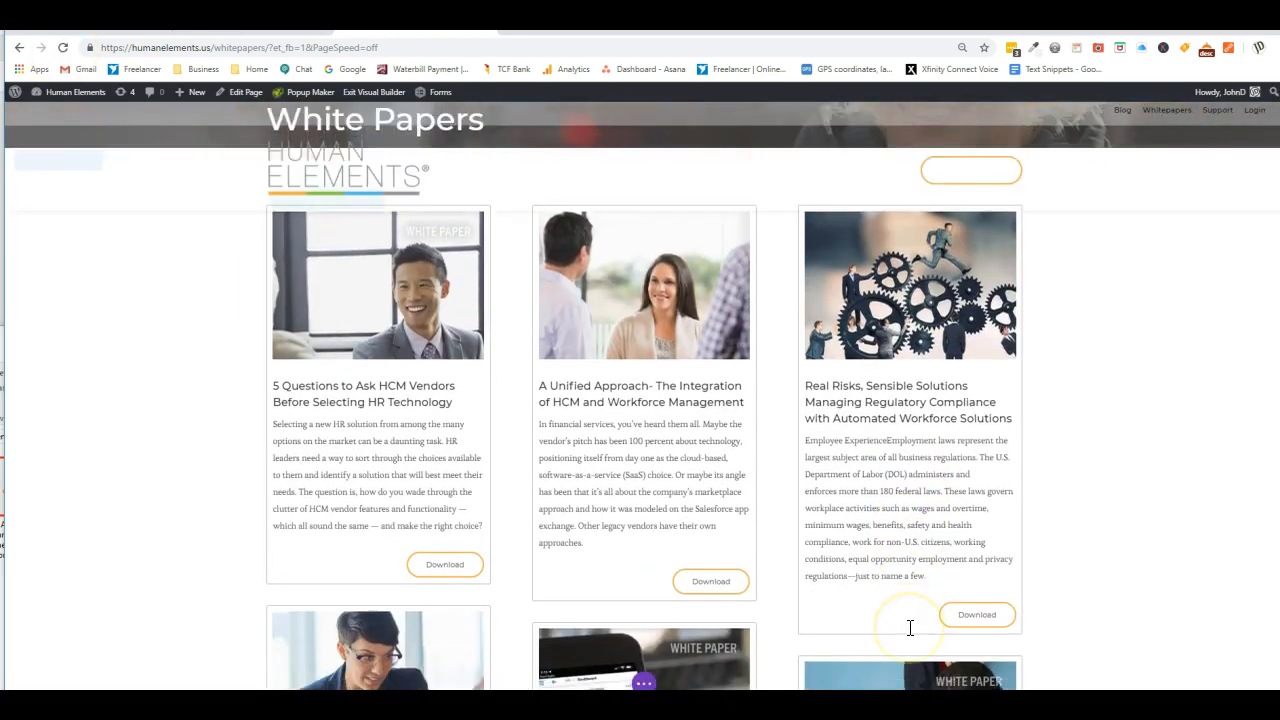
scroll(909, 623, down, 1)
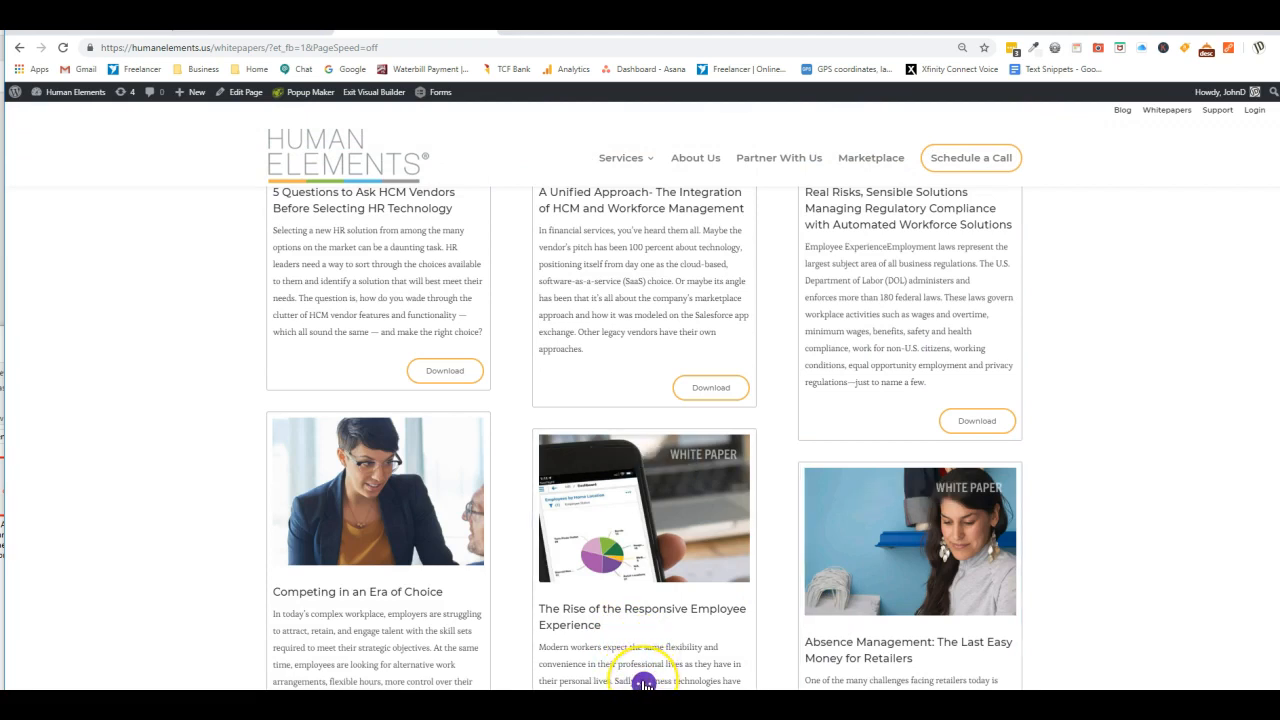
click(645, 683)
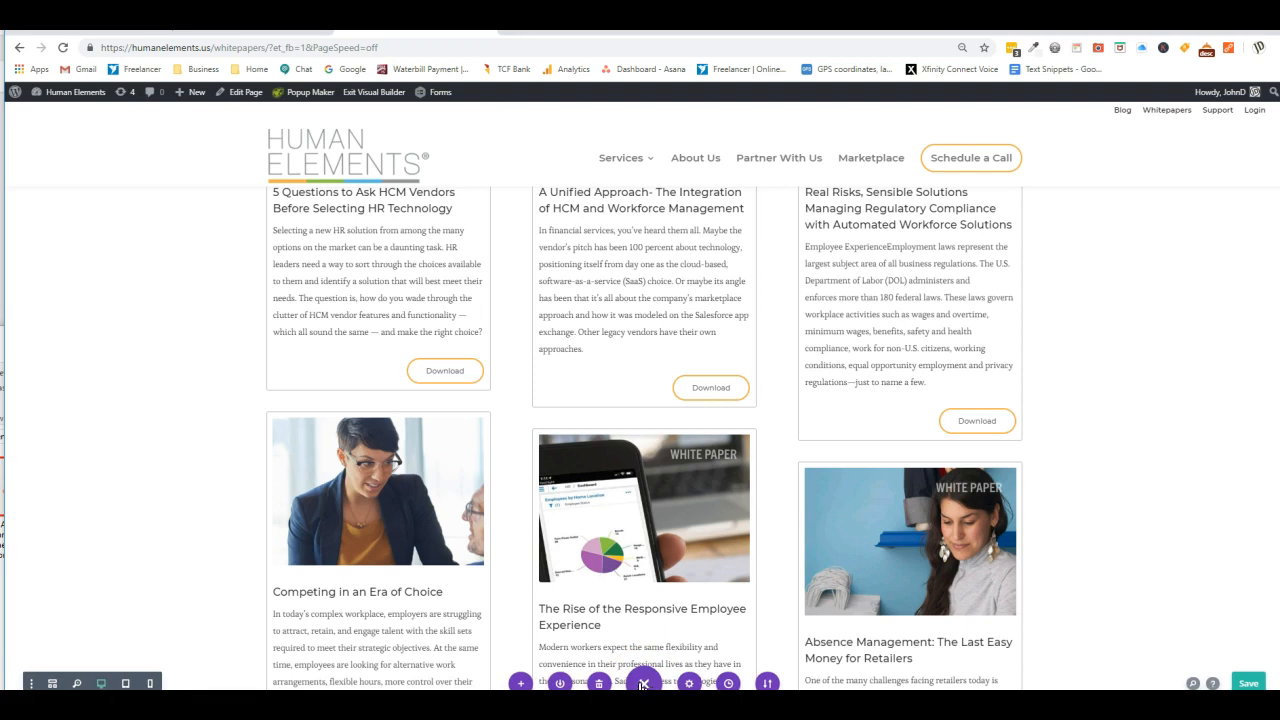
click(54, 684)
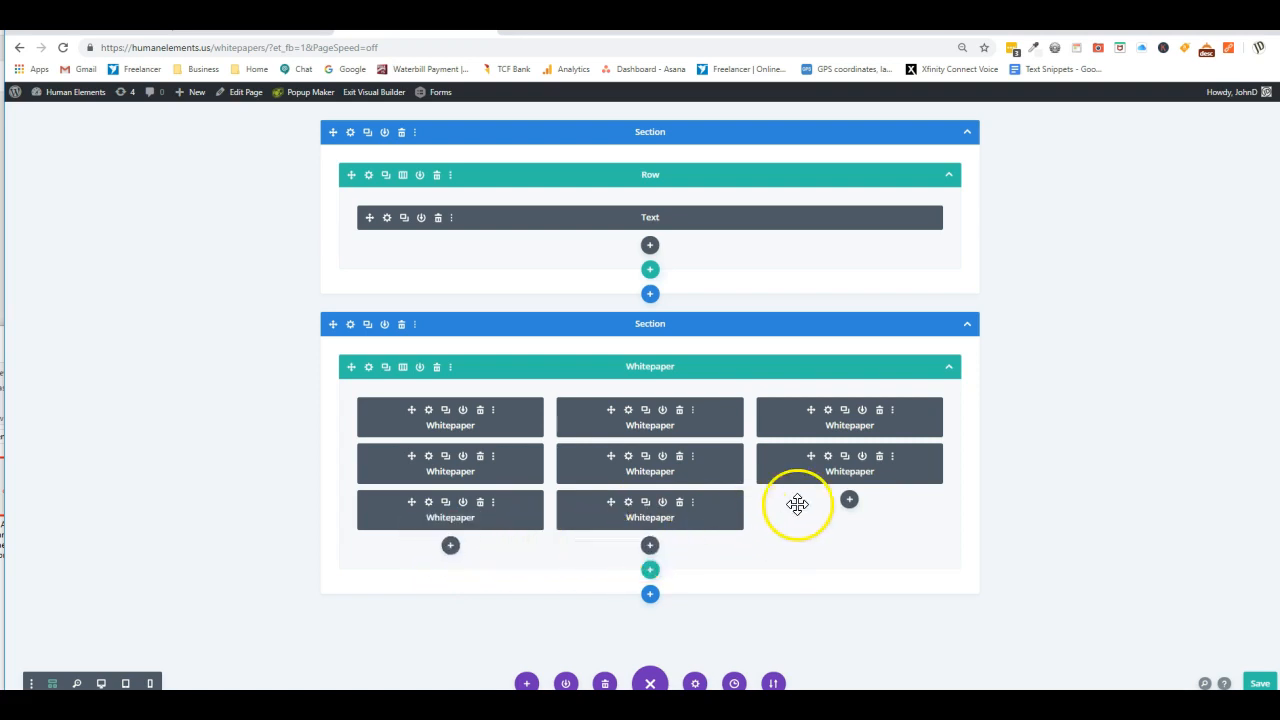
click(849, 500)
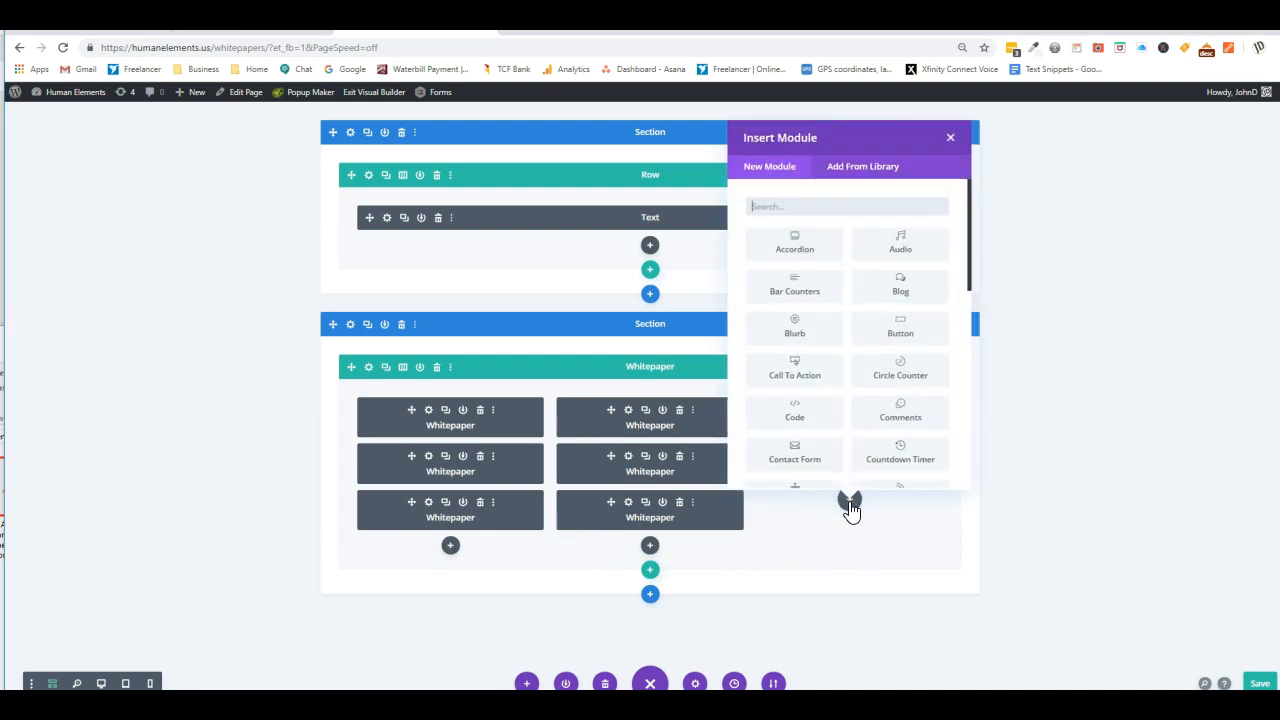
click(846, 172)
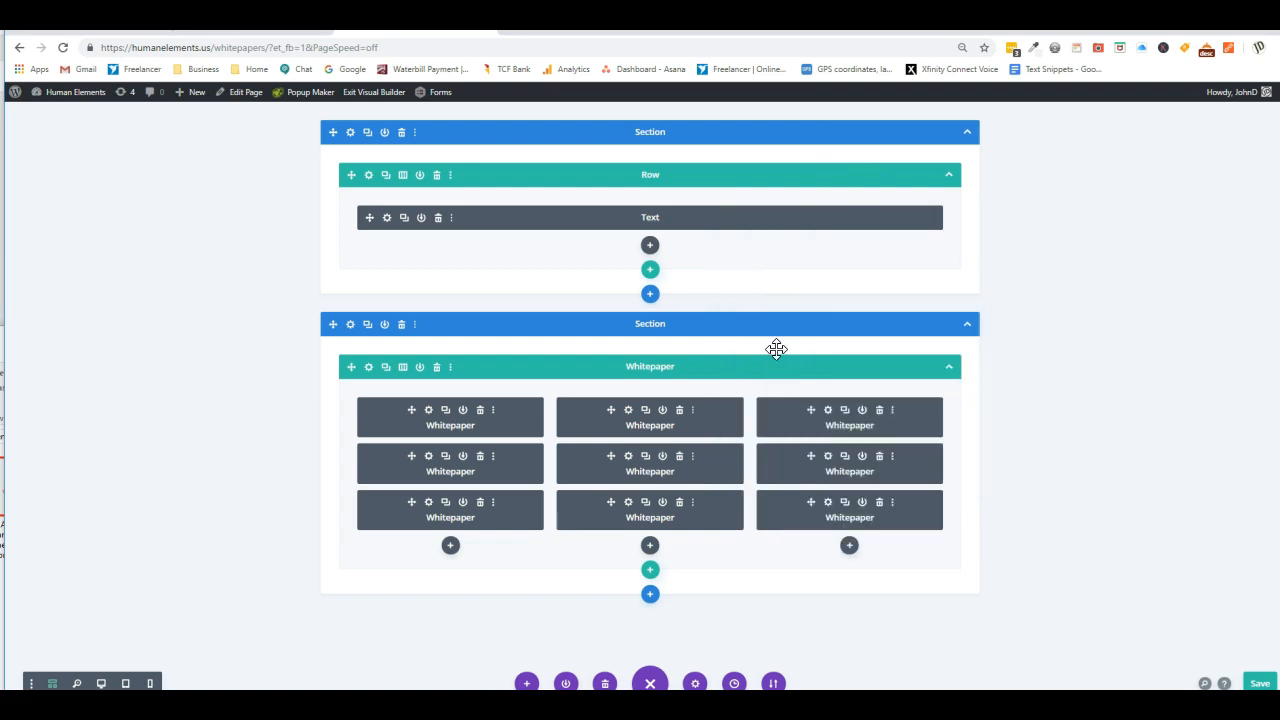
Step: Replace the new Whitepaper module's placeholder title with "A Unified Approach: The Integration of HCM and Workforce Management" copied from Notepad
click(828, 505)
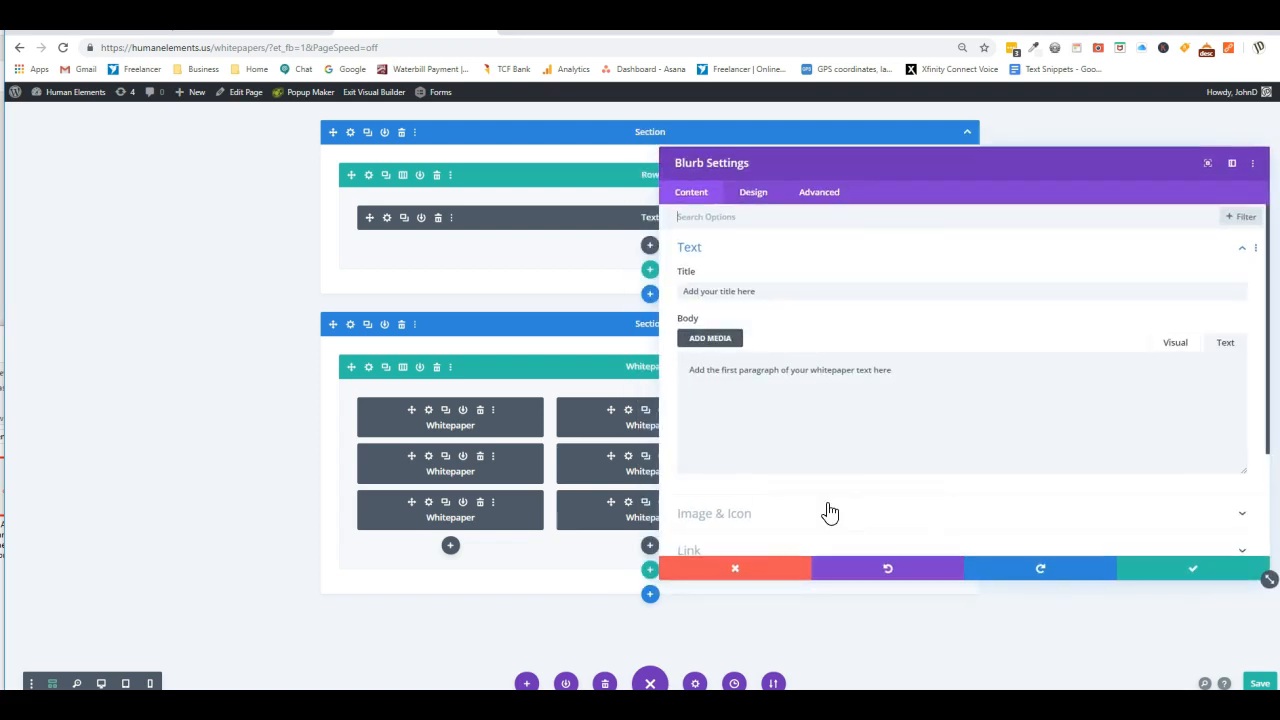
click(755, 290)
key(alt+Tab)
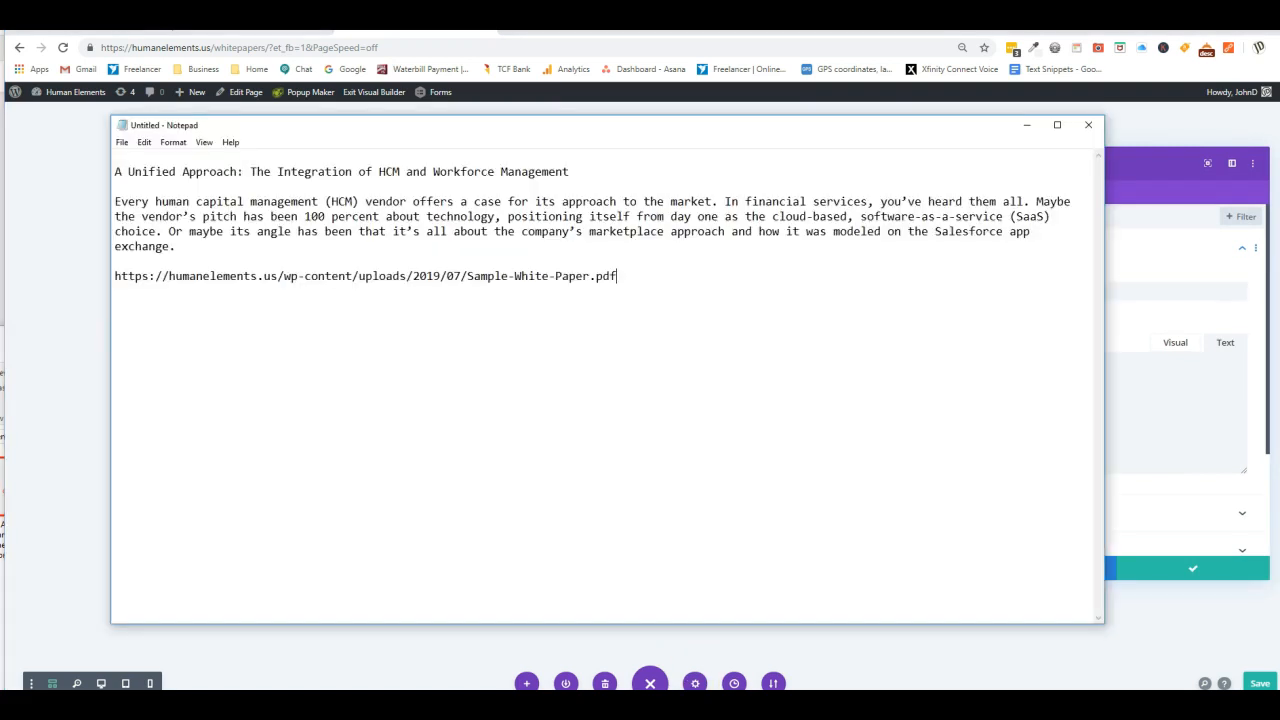
drag(104, 172, 562, 172)
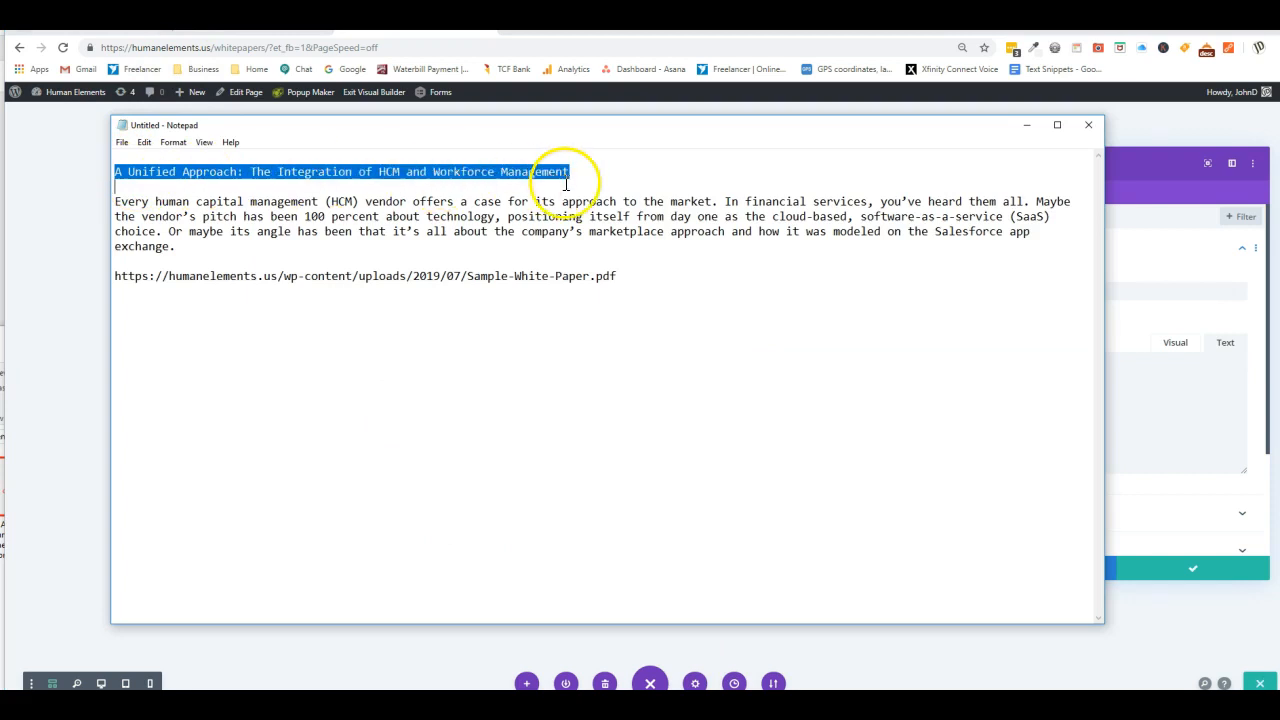
right_click(560, 172)
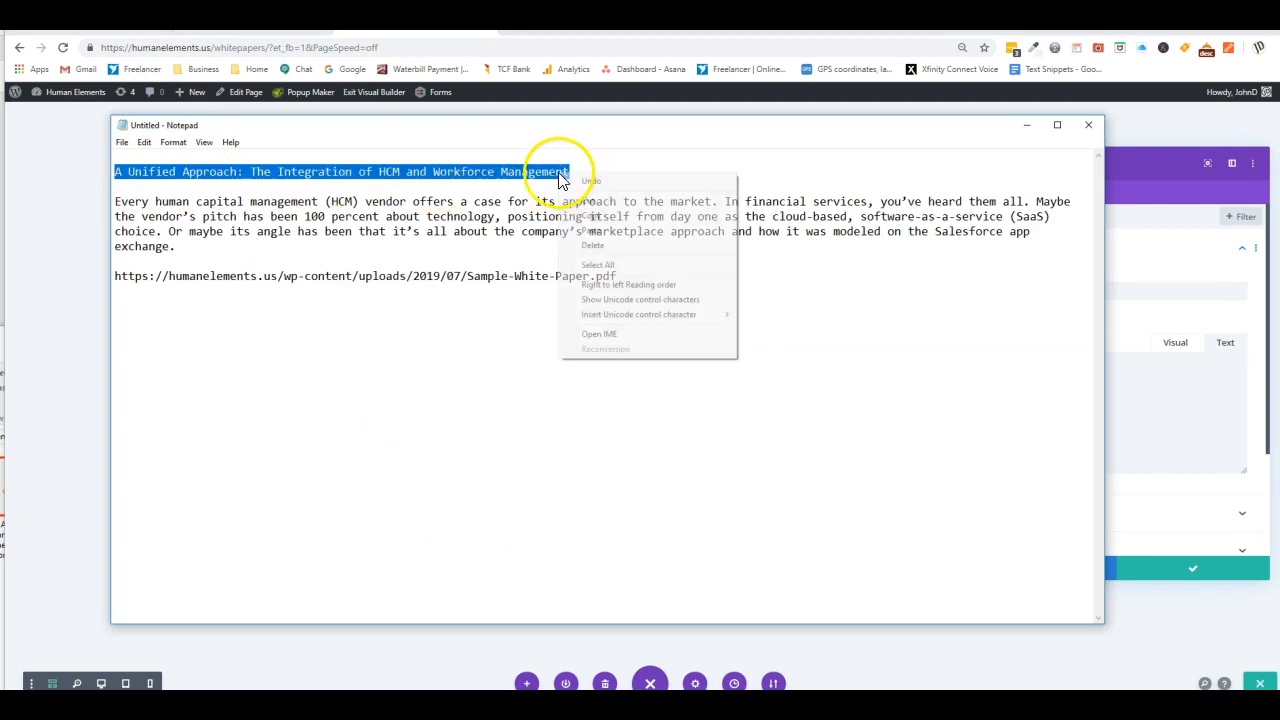
click(591, 216)
click(1137, 171)
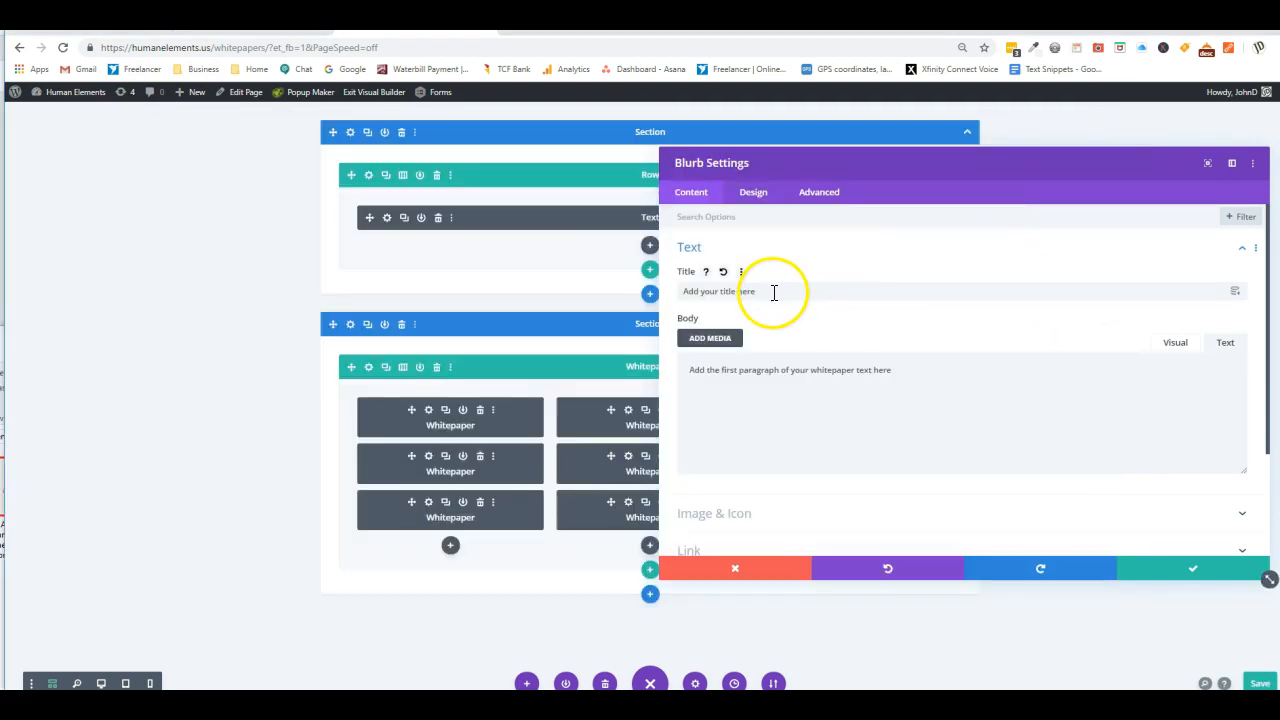
triple_click(683, 291)
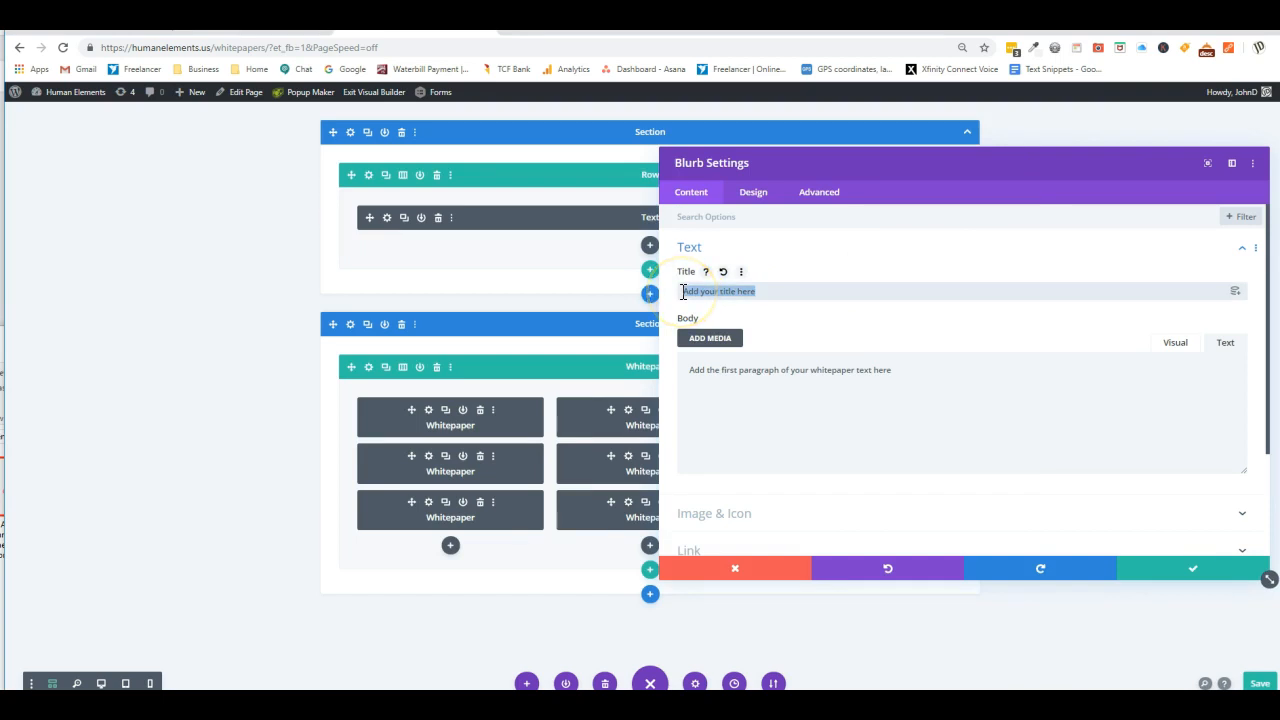
right_click(684, 292)
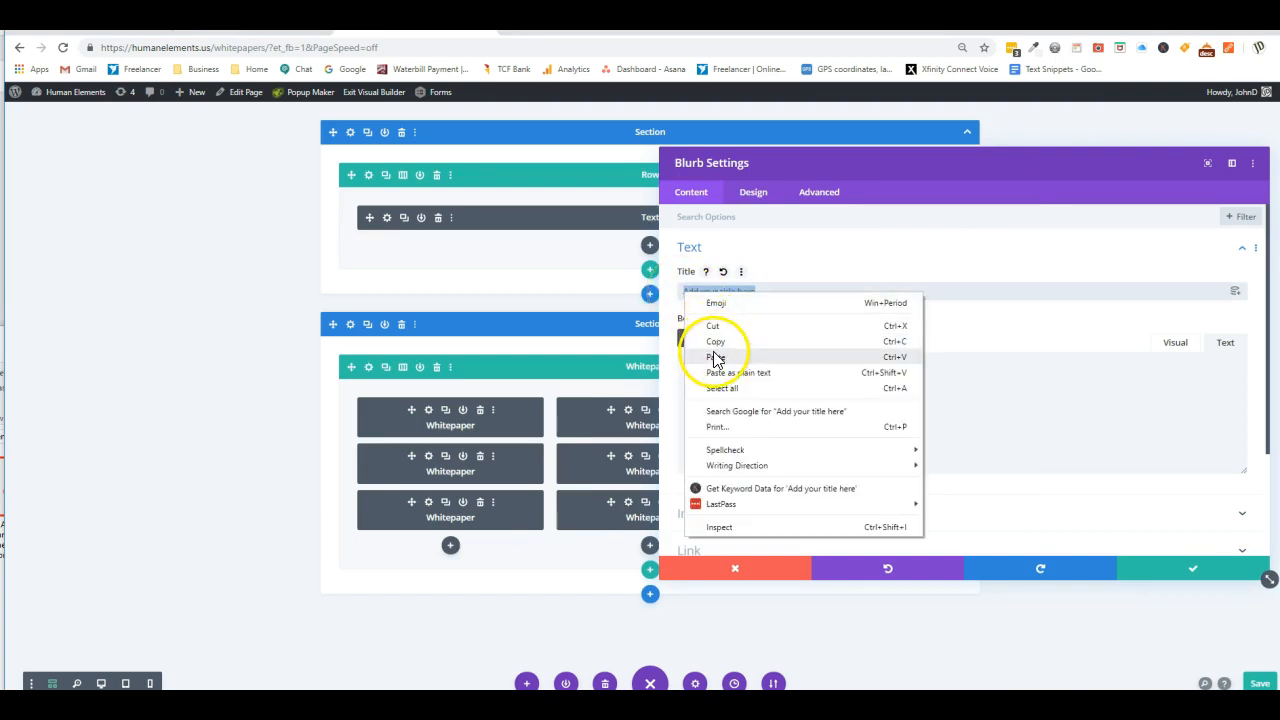
click(716, 357)
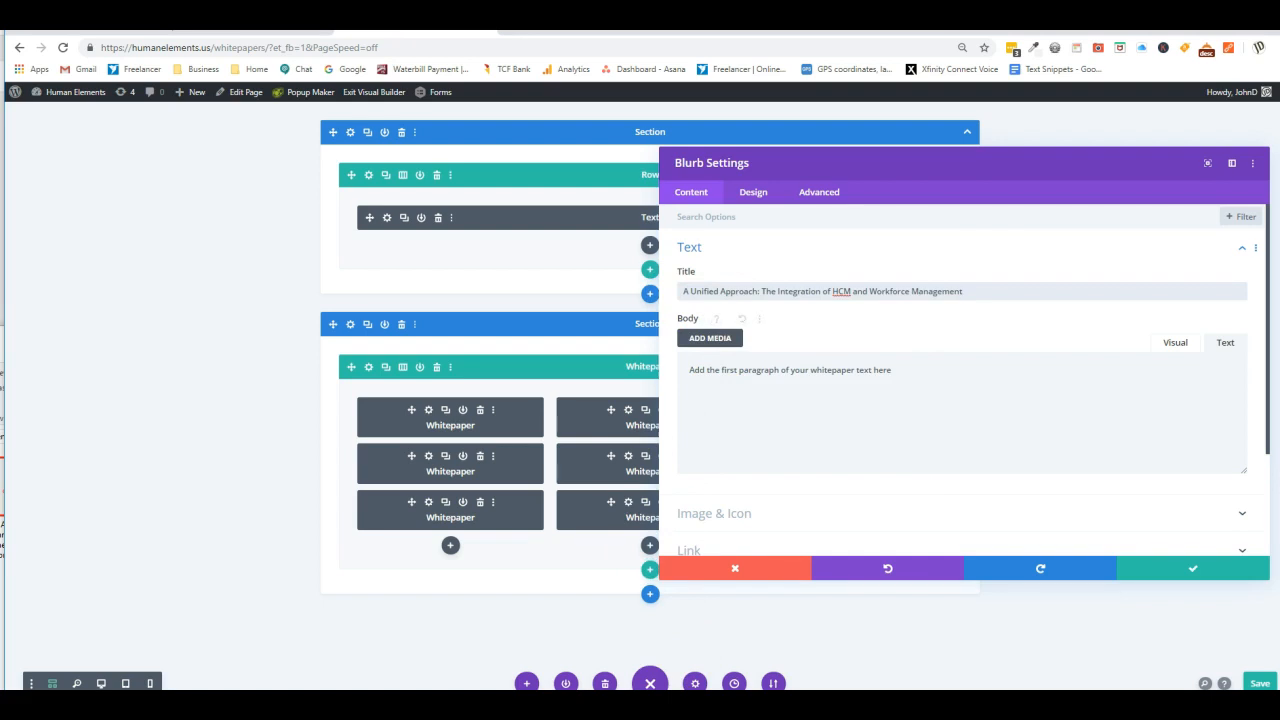
Step: Replace the module's placeholder body text with the "Every human capital management (HCM) vendor" paragraph copied from Notepad
key(alt+Tab)
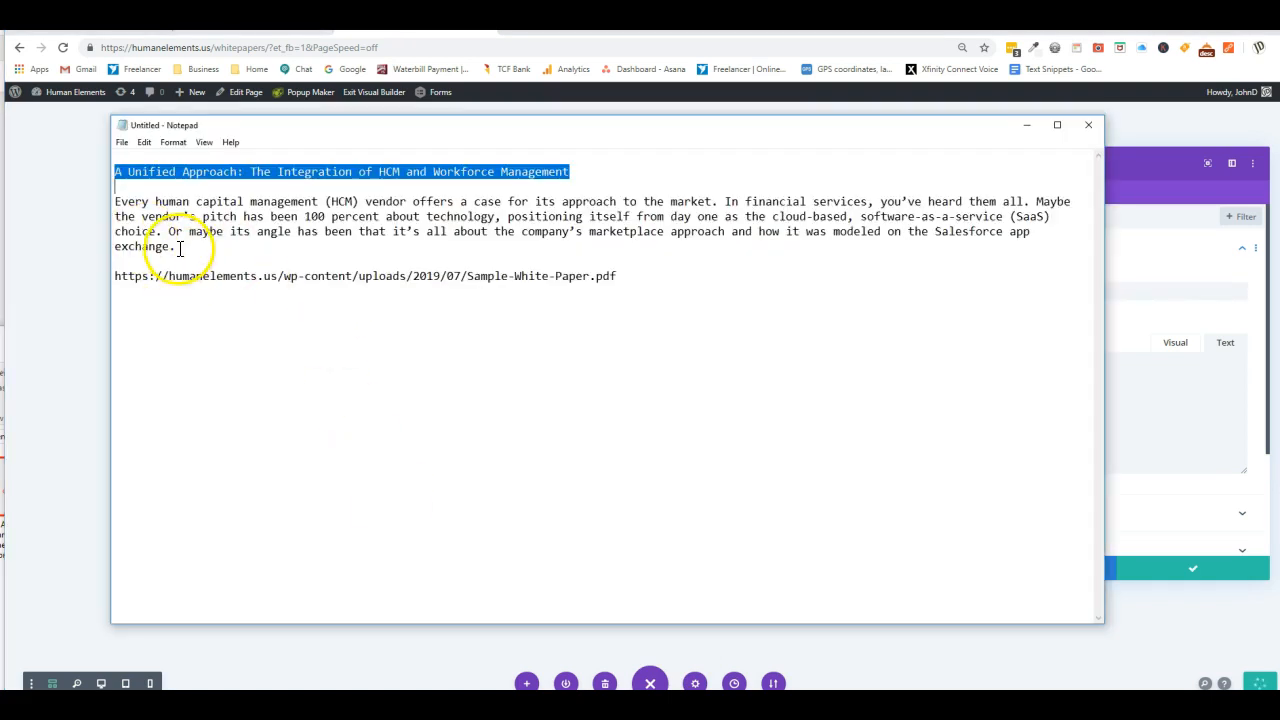
drag(177, 247, 115, 204)
right_click(118, 207)
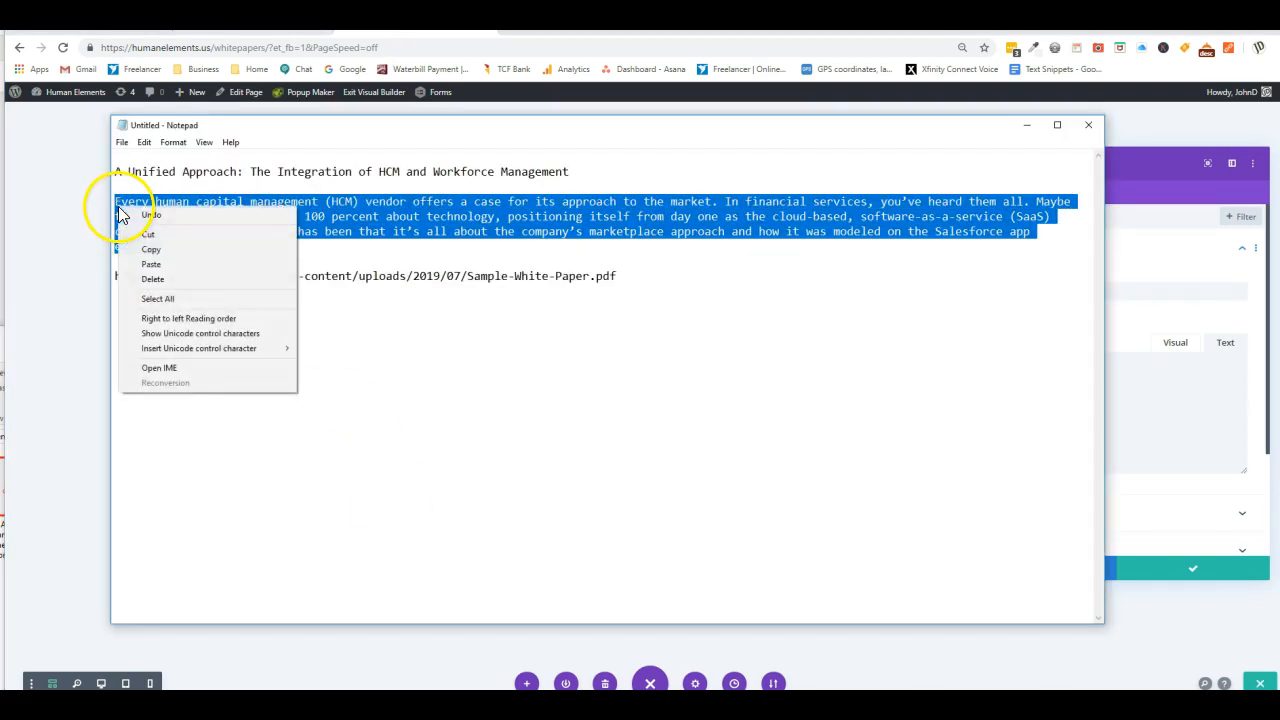
click(152, 250)
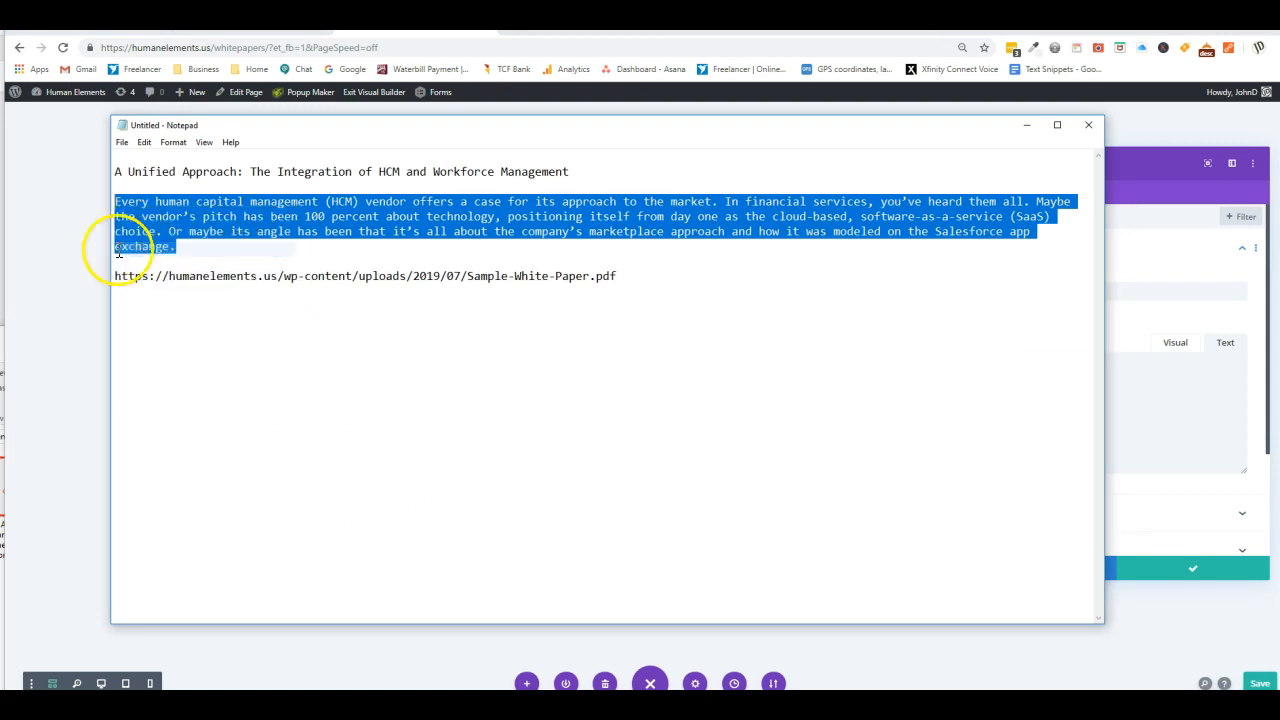
click(43, 247)
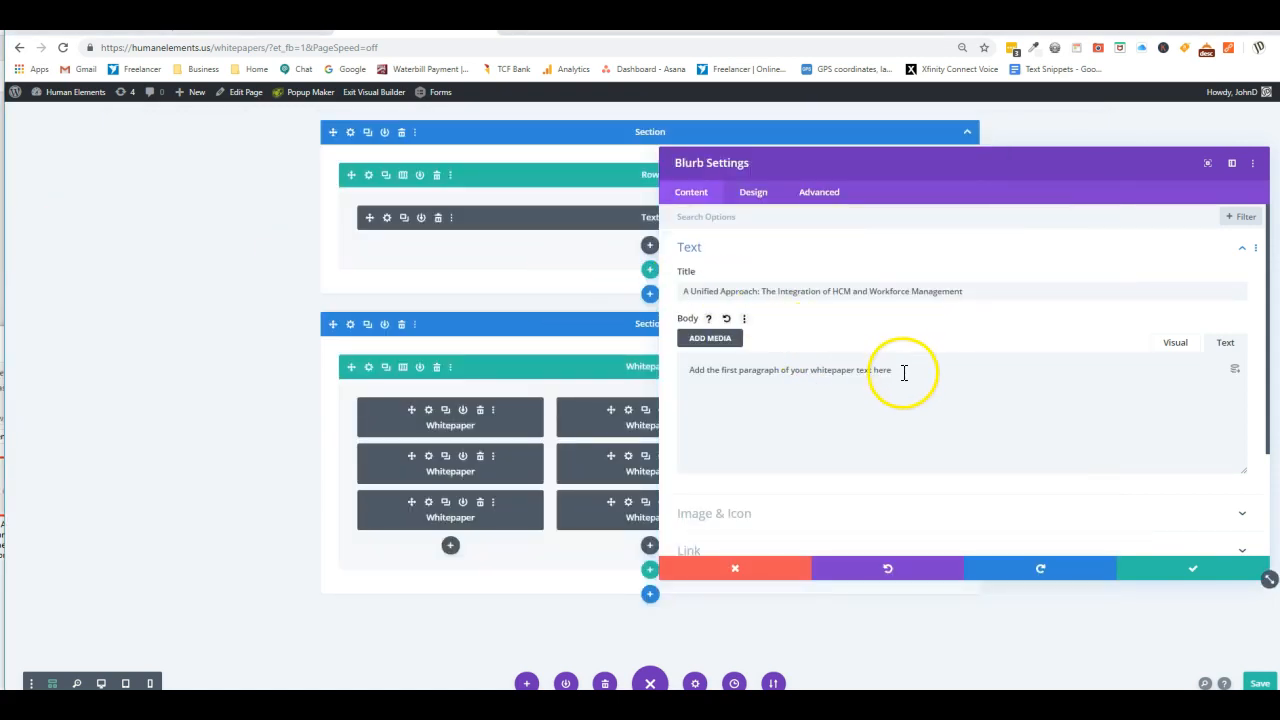
drag(903, 370, 692, 370)
right_click(726, 380)
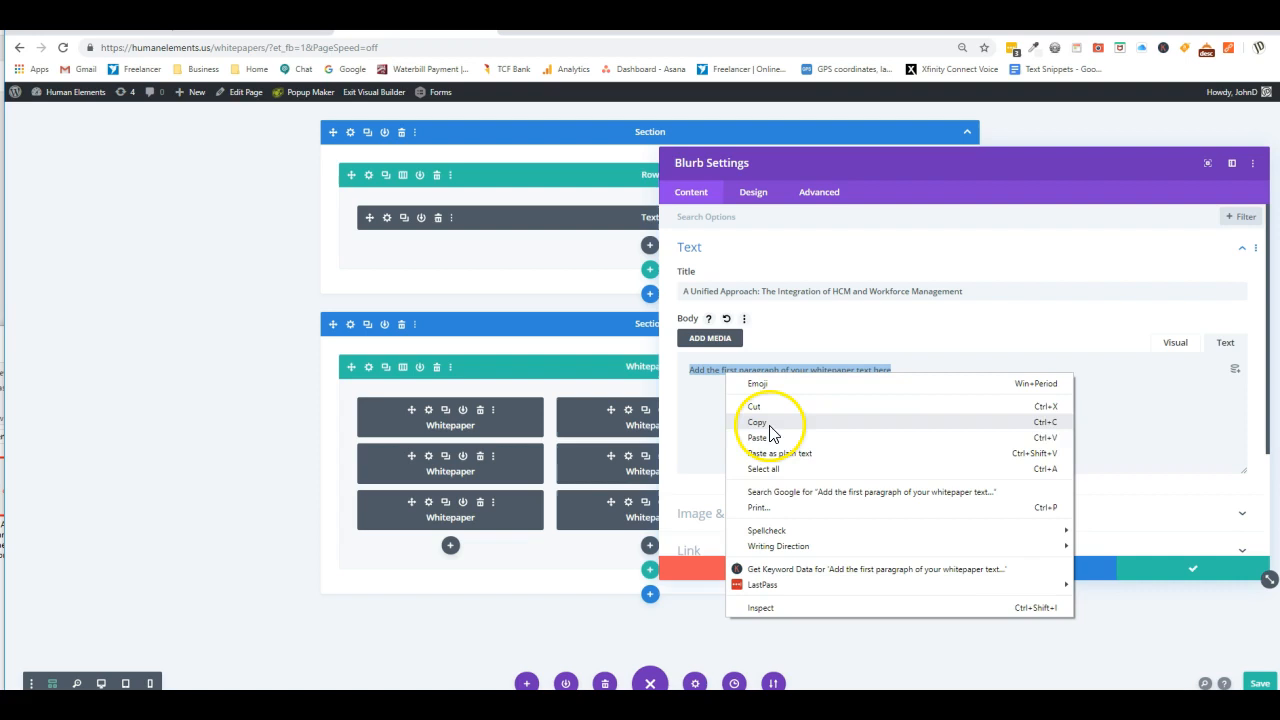
click(779, 453)
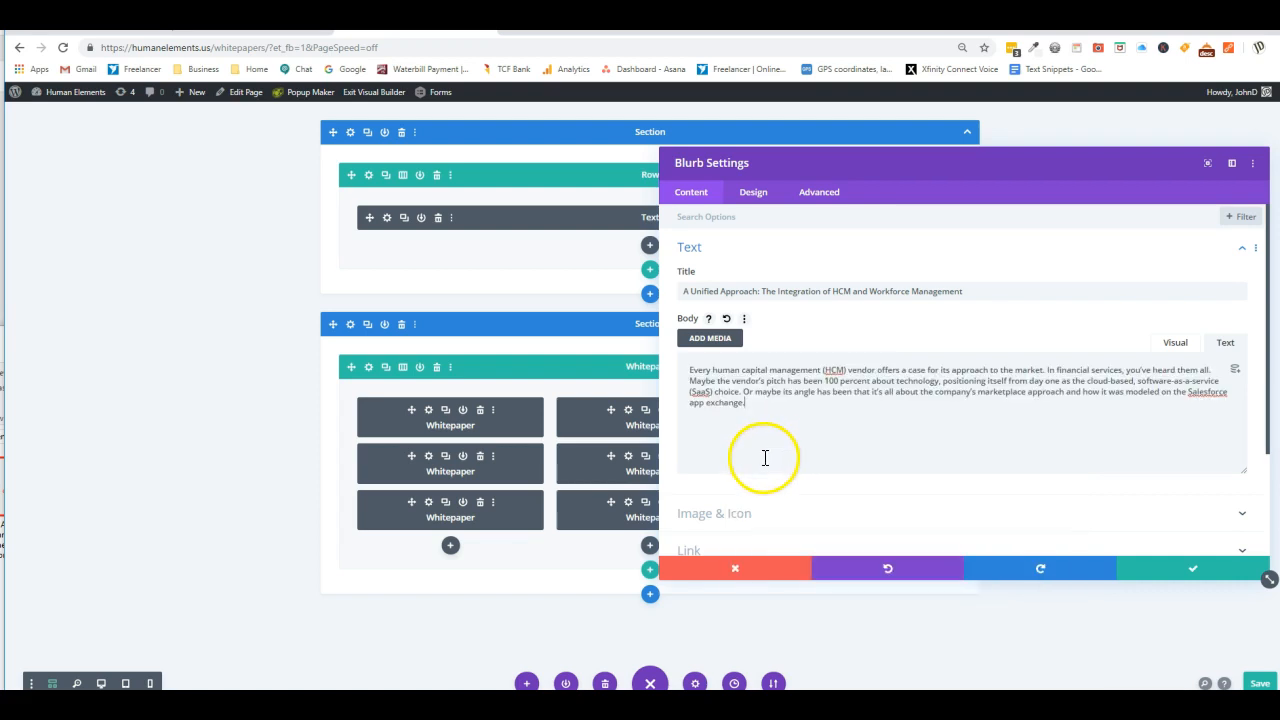
Step: Replace the new Whitepaper module's image with sample-white-paper.jpg from the media library
scroll(767, 456, down, 2)
click(700, 384)
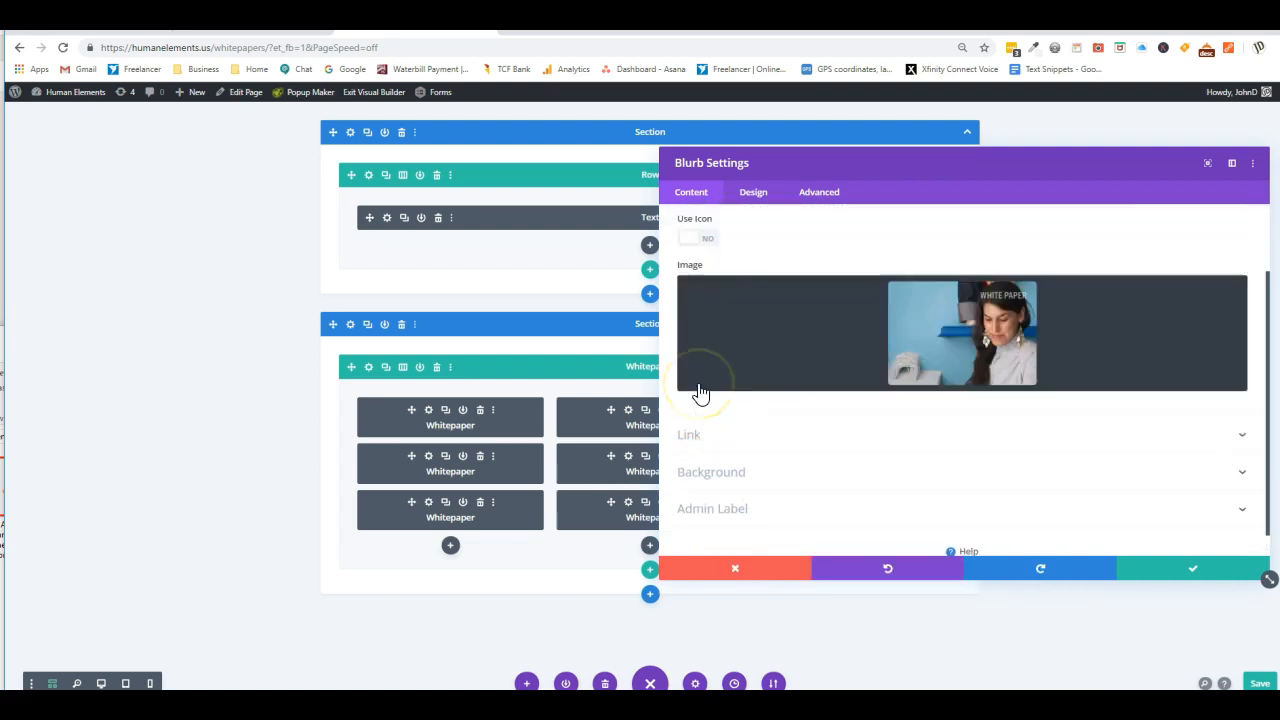
click(952, 367)
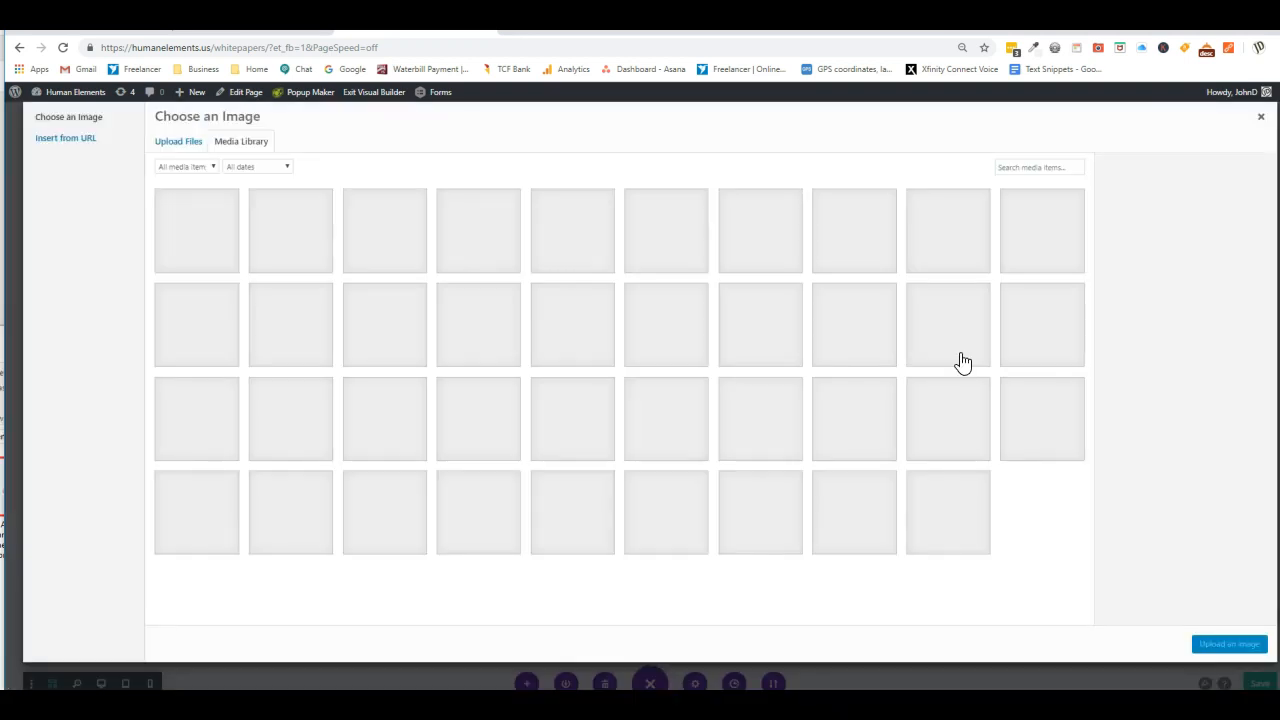
click(190, 232)
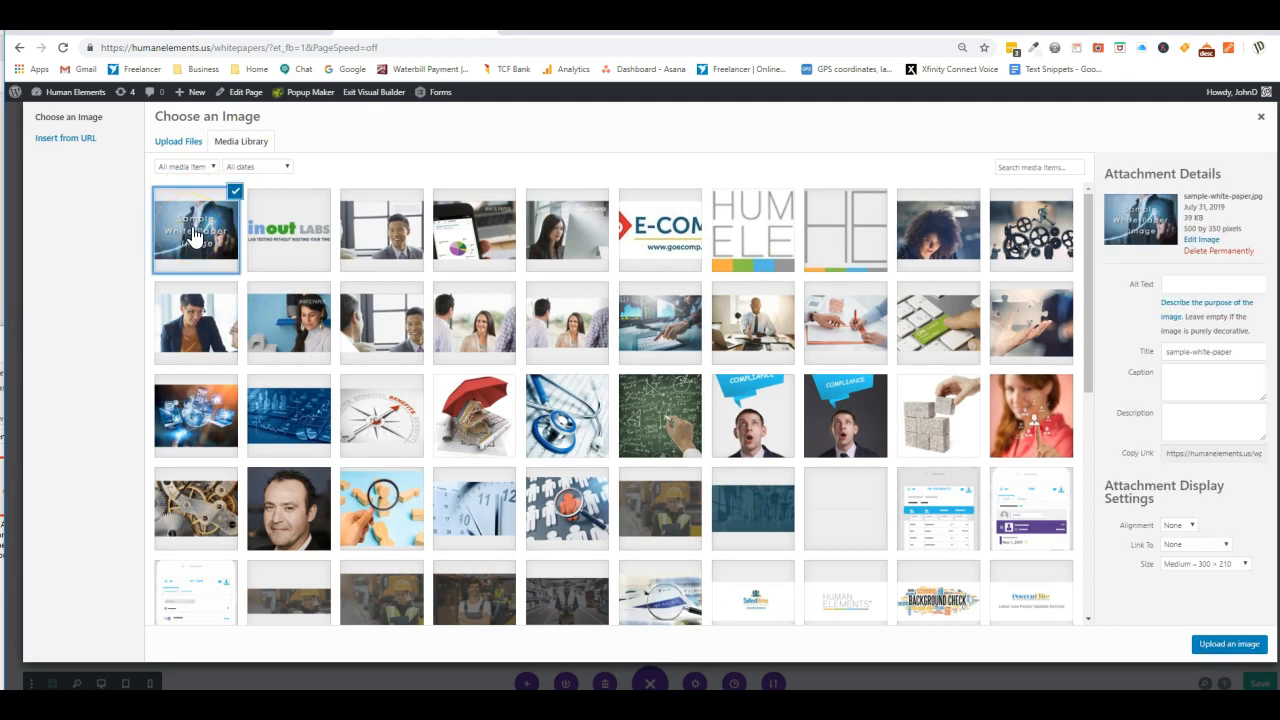
click(1212, 646)
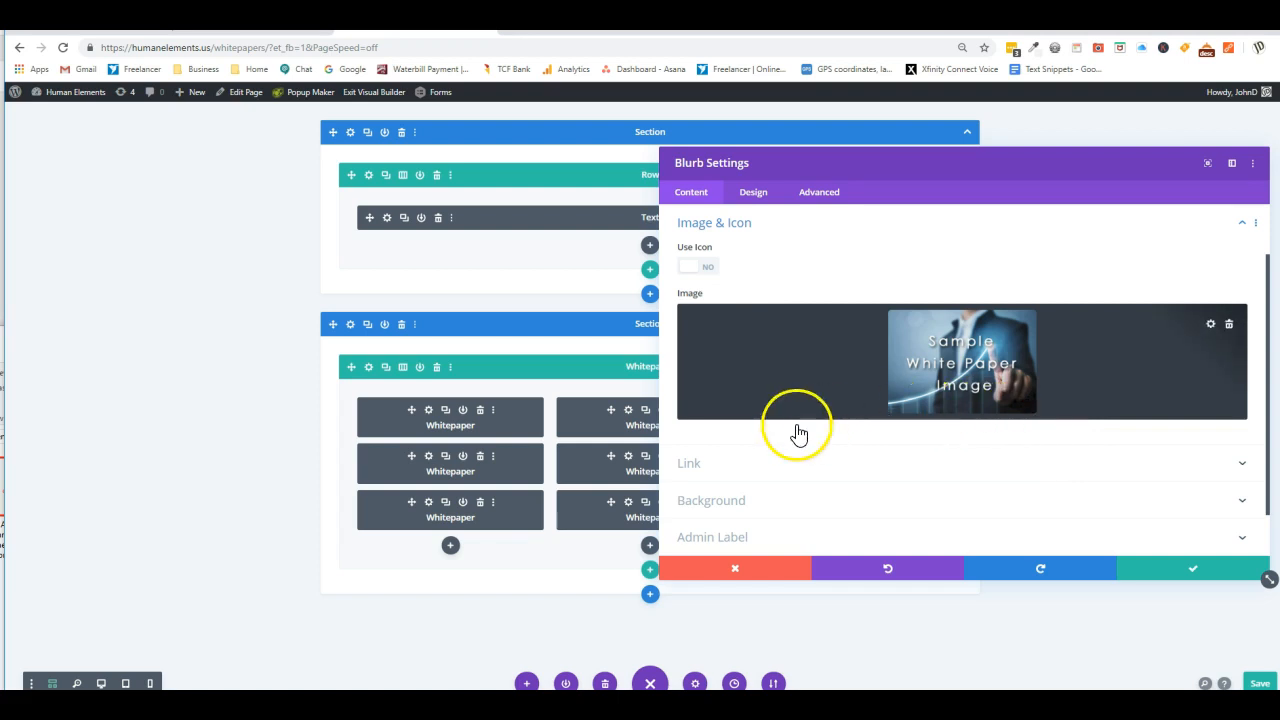
scroll(714, 423, down, 1)
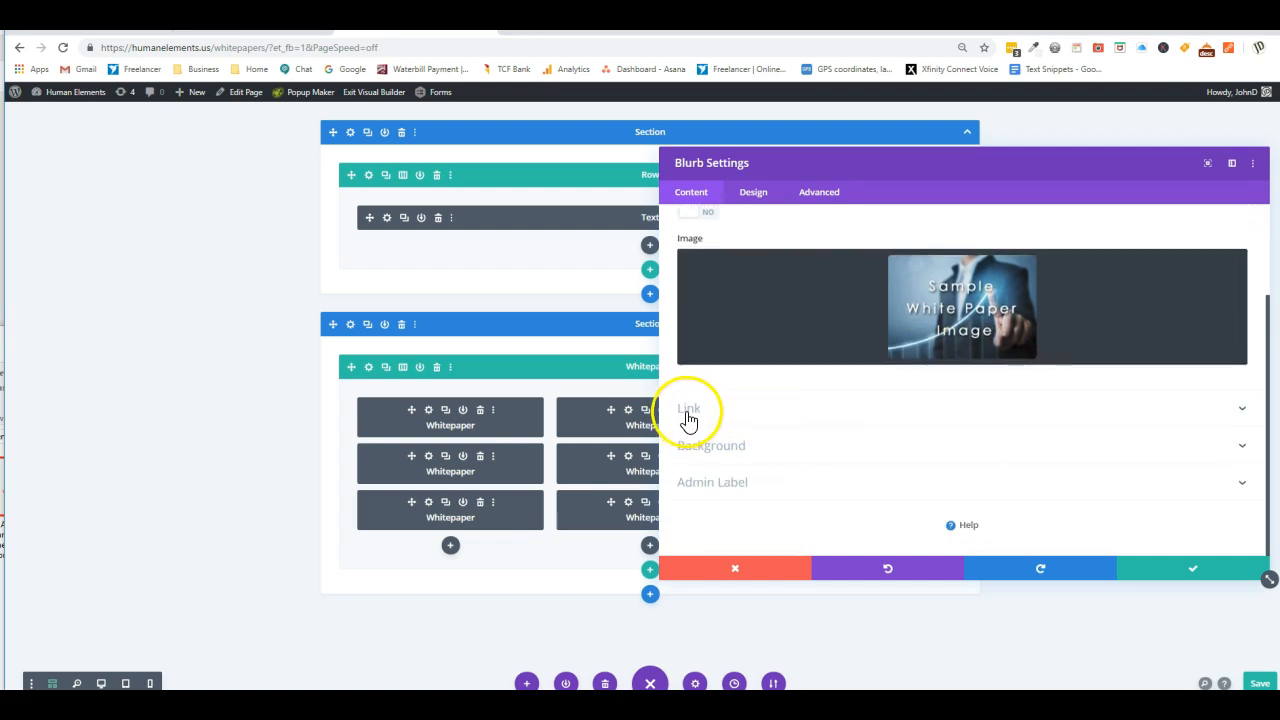
click(689, 418)
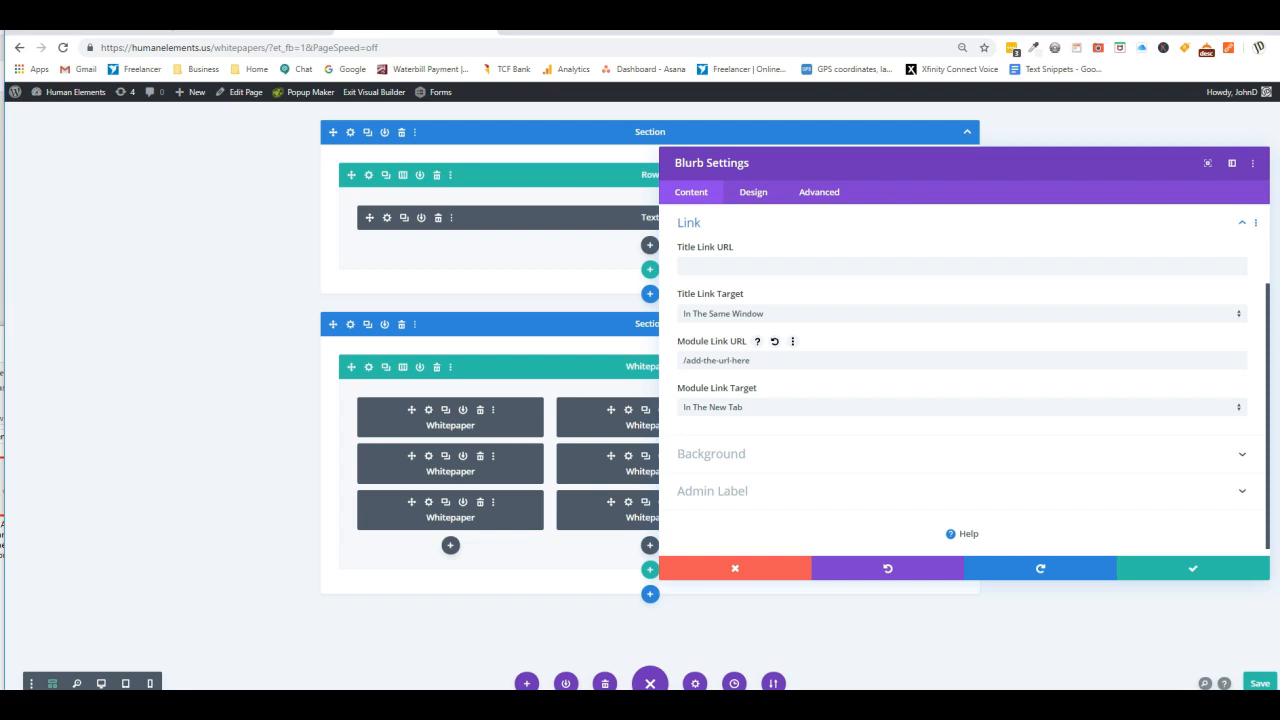
key(alt+Tab)
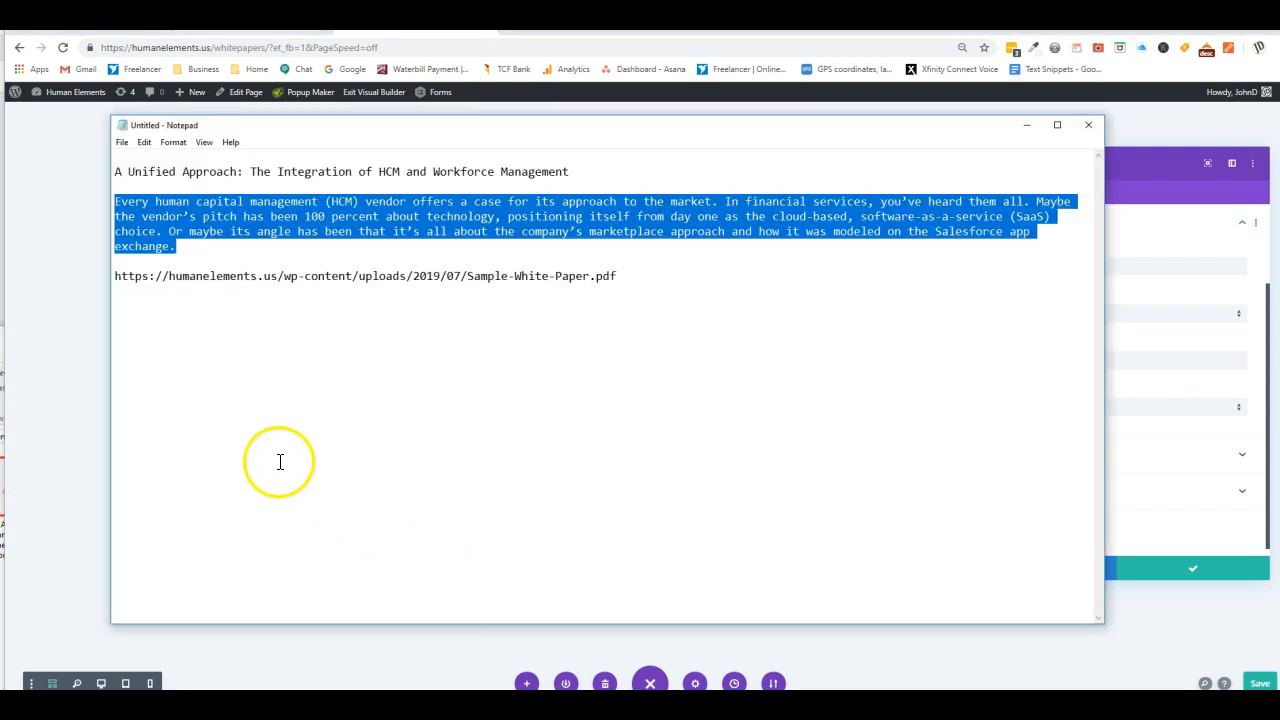
drag(114, 275, 651, 286)
right_click(563, 285)
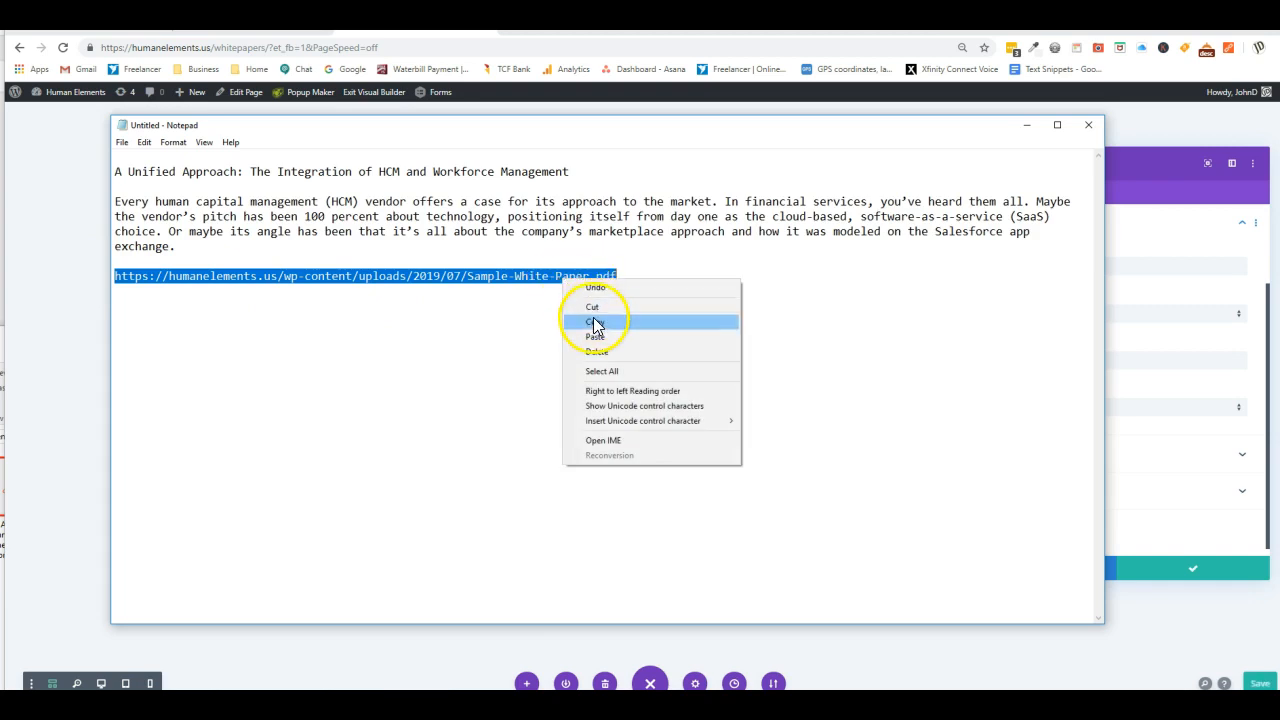
click(594, 322)
click(1151, 143)
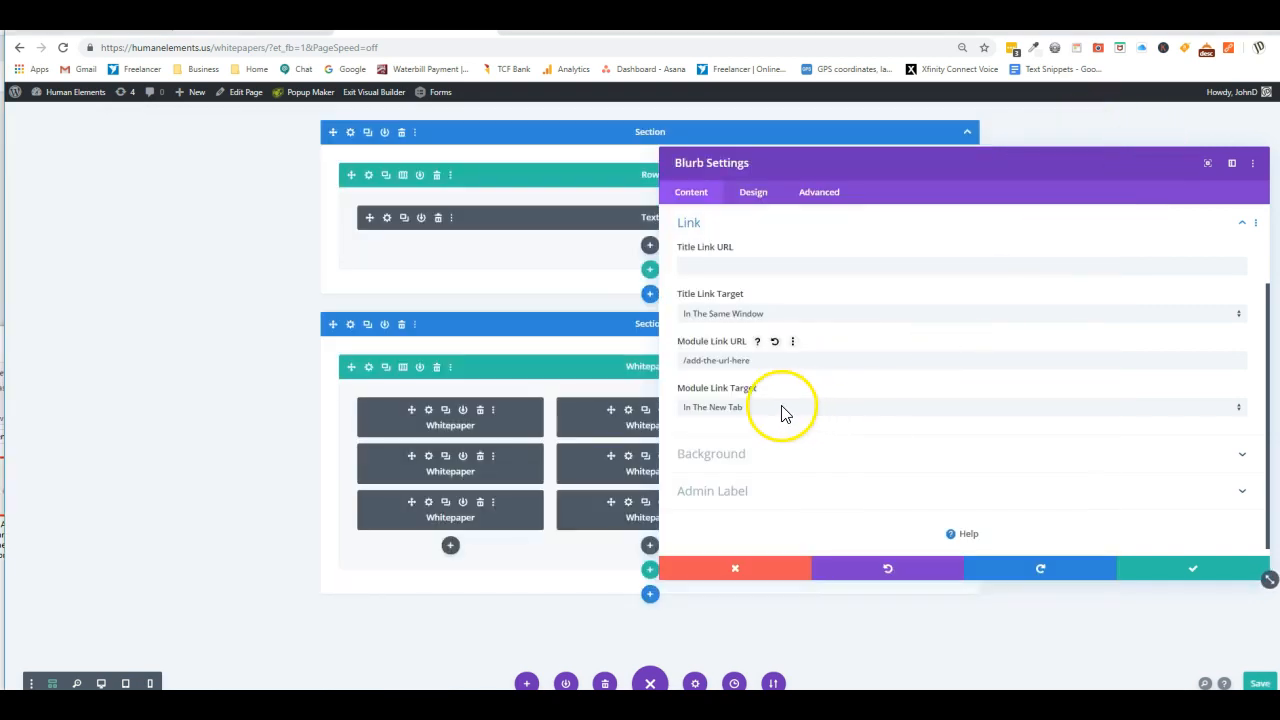
drag(766, 362, 680, 357)
key(ctrl+v)
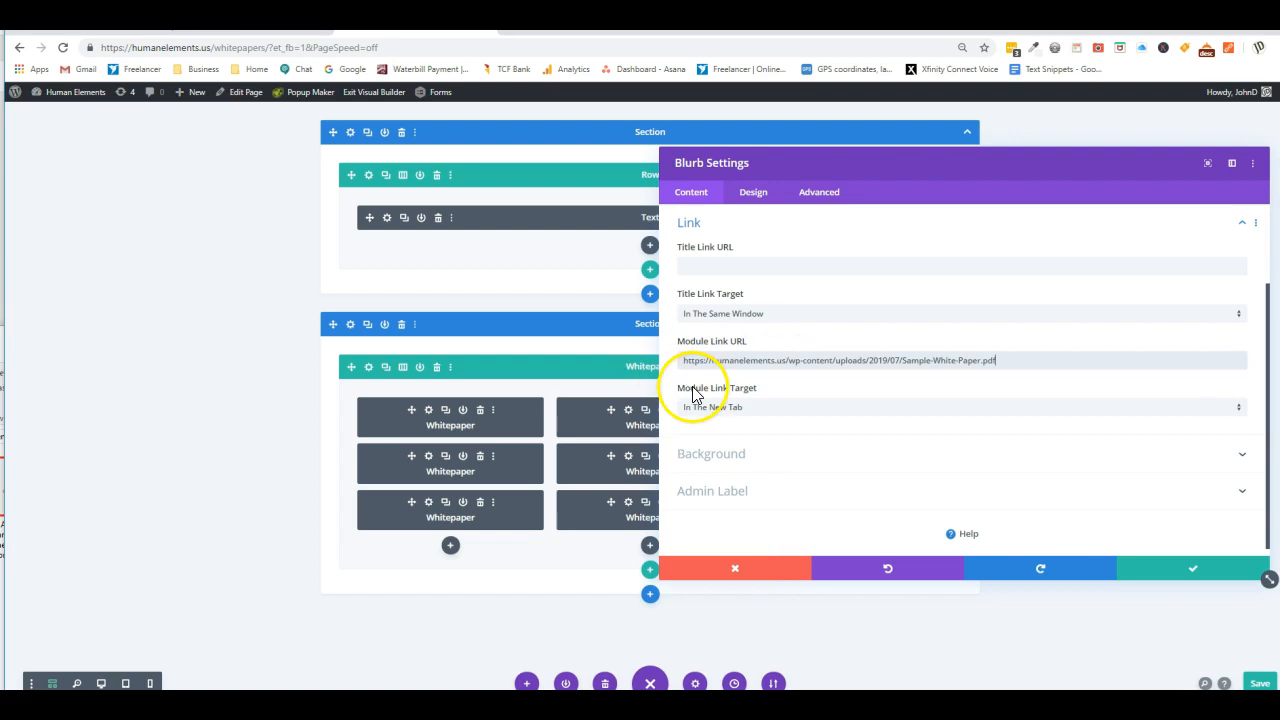
click(1194, 577)
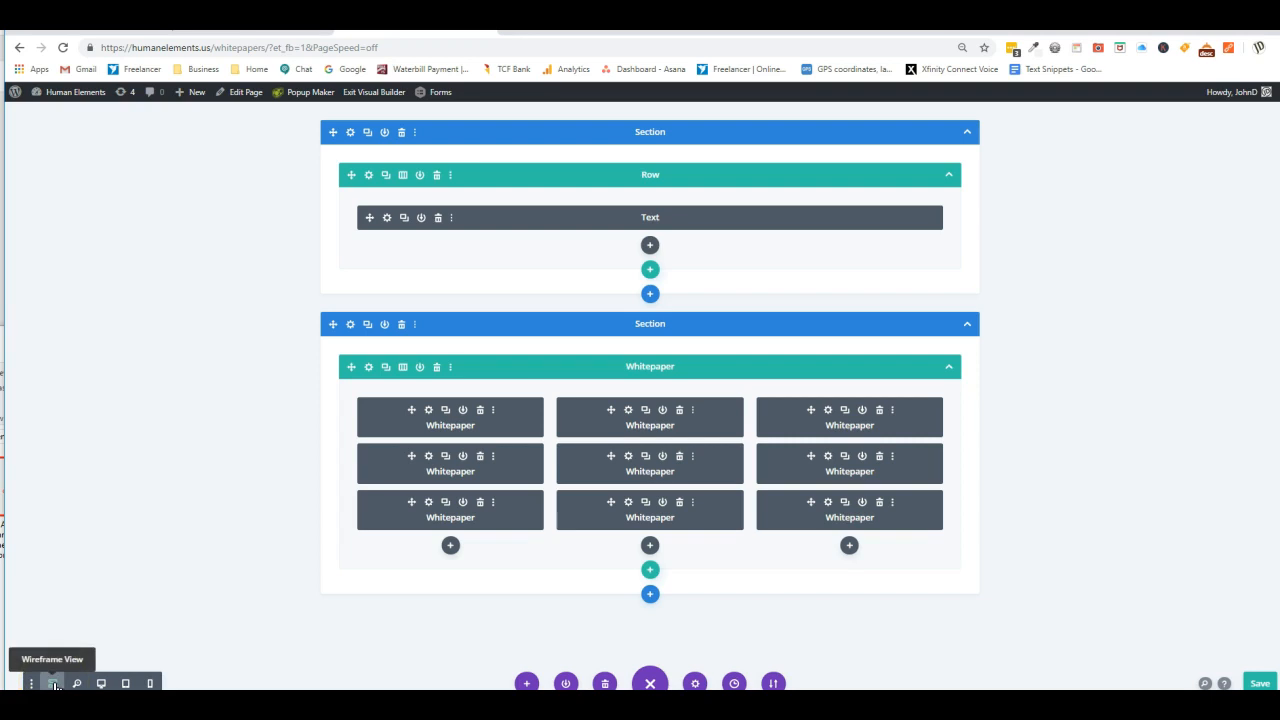
Step: Show the page in desktop view and examine the new white paper card at the end of the third column
click(101, 683)
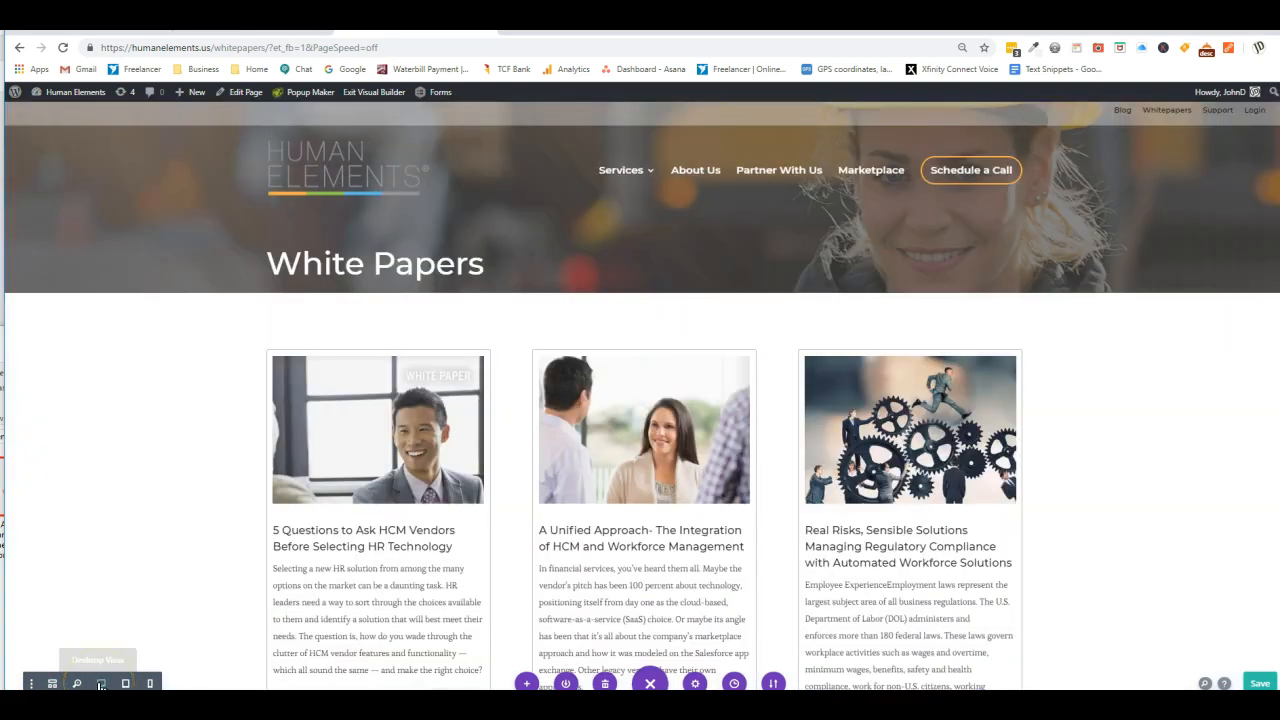
scroll(601, 462, down, 1)
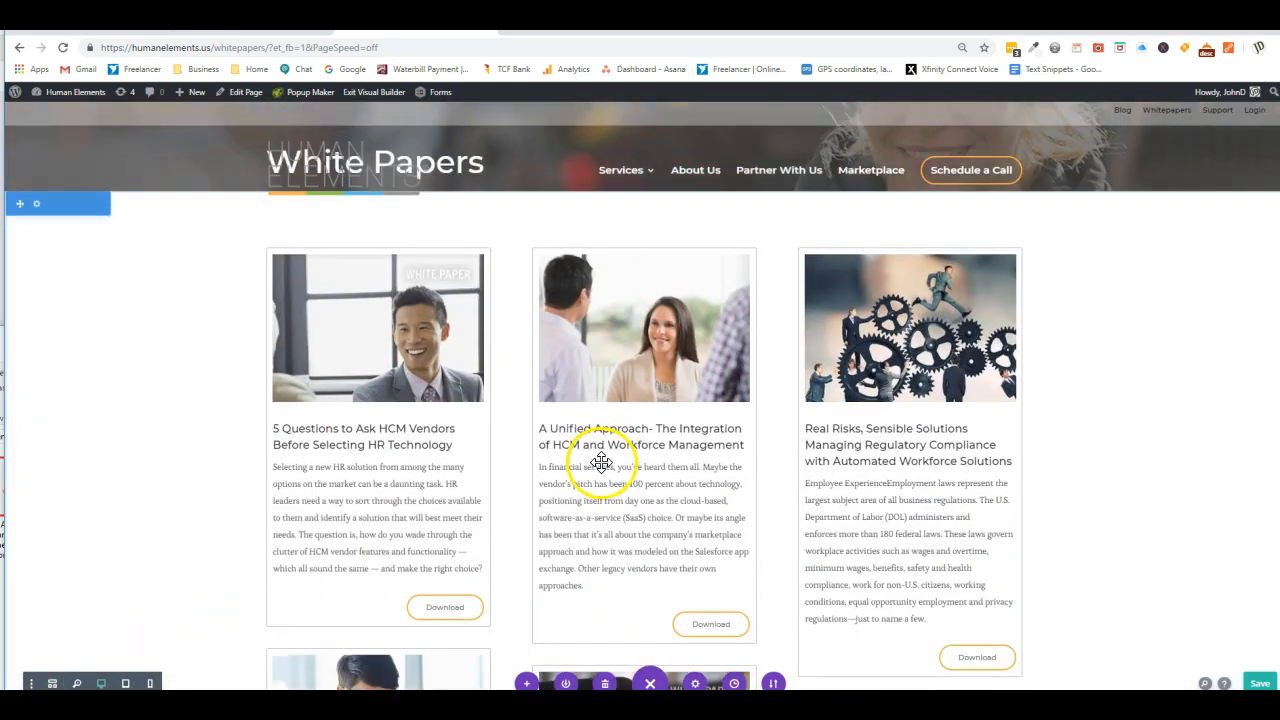
scroll(601, 462, down, 5)
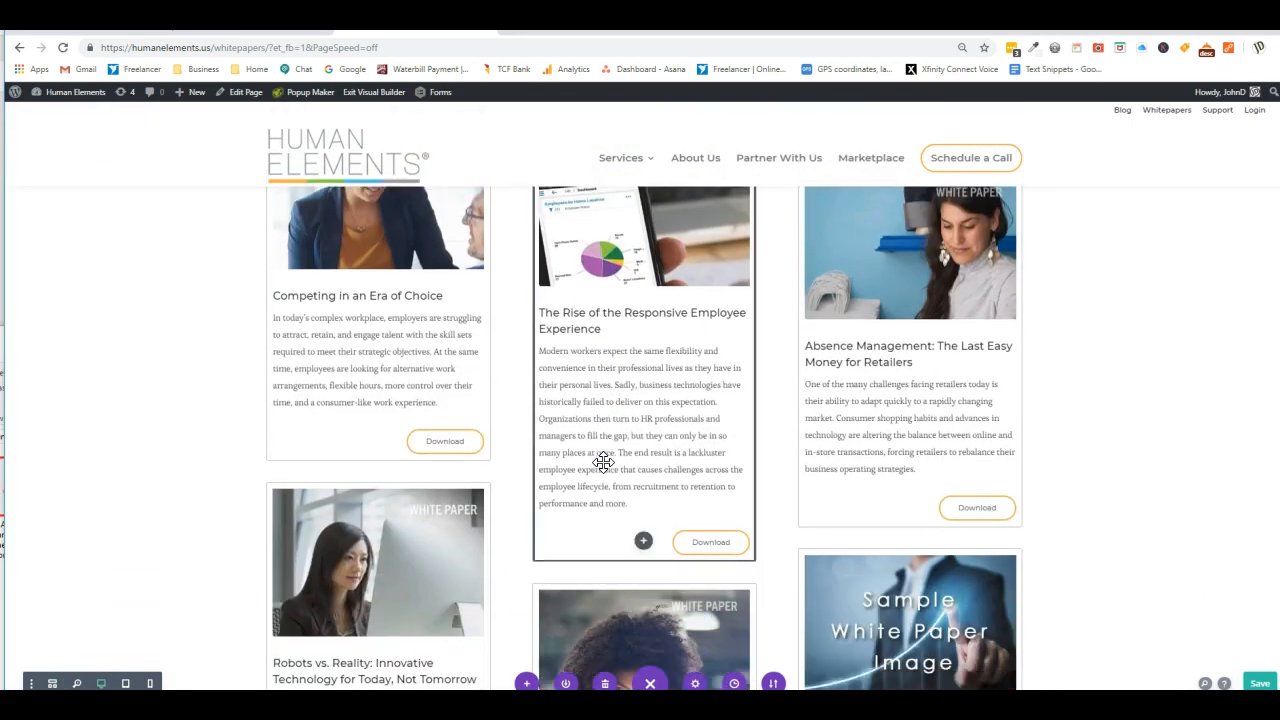
scroll(603, 461, down, 4)
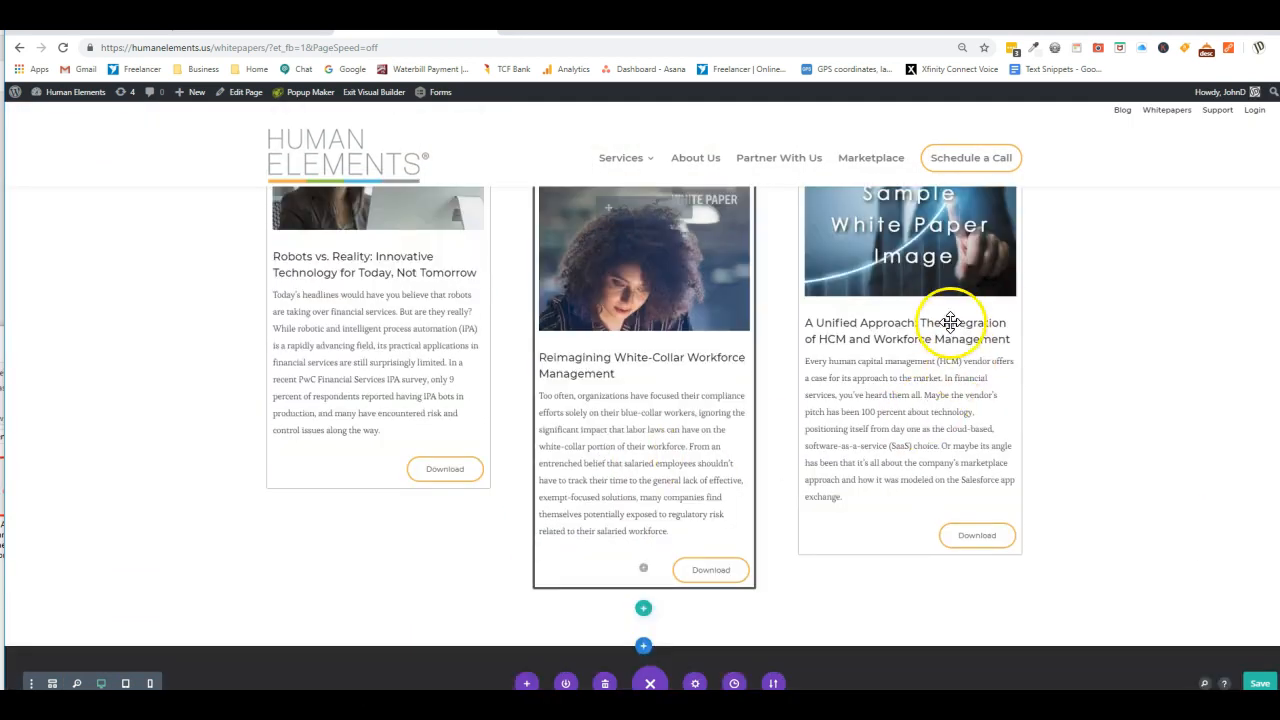
scroll(900, 250, up, 1)
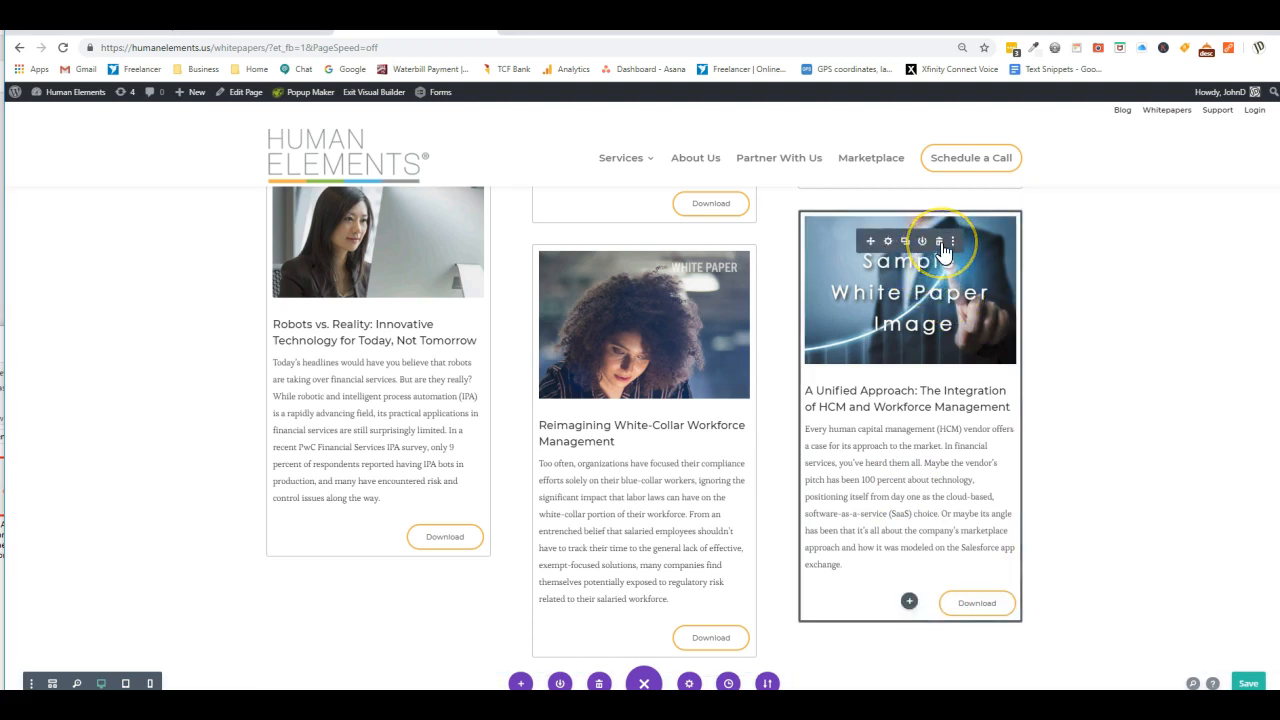
Step: Exit the Visual Builder discarding the unsaved changes, and check the last row of white papers on the live page
click(372, 94)
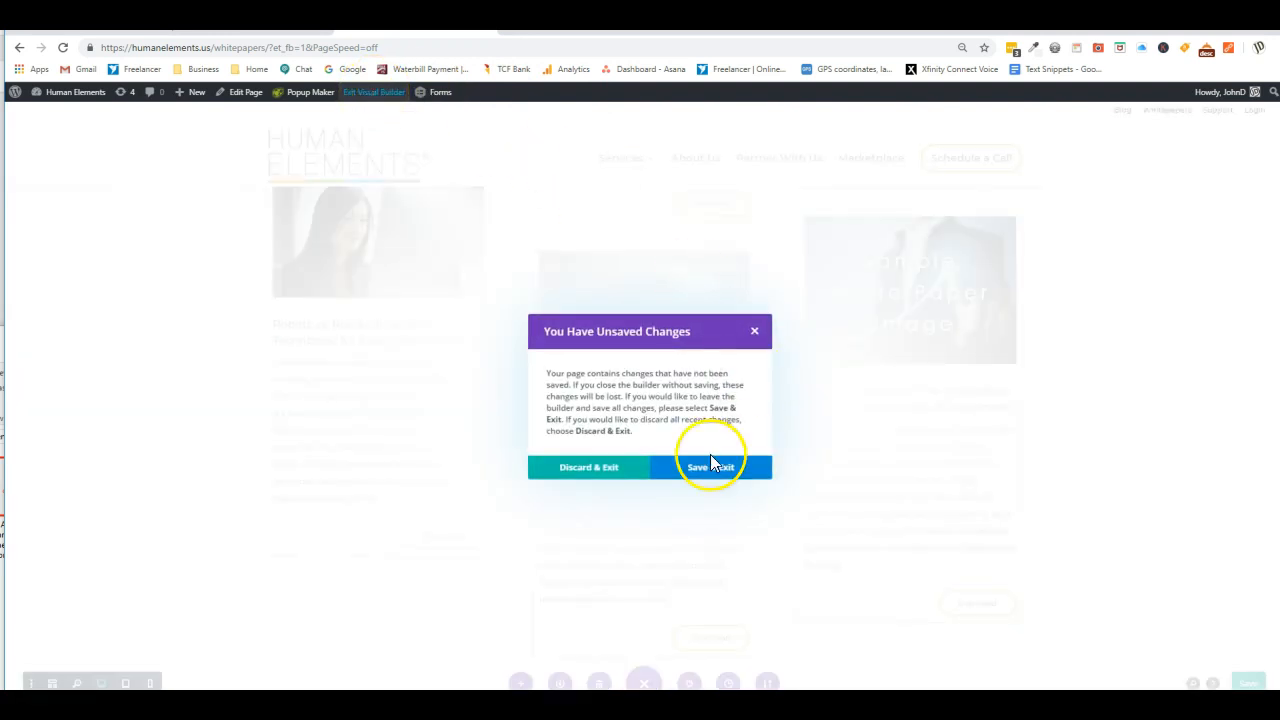
click(585, 470)
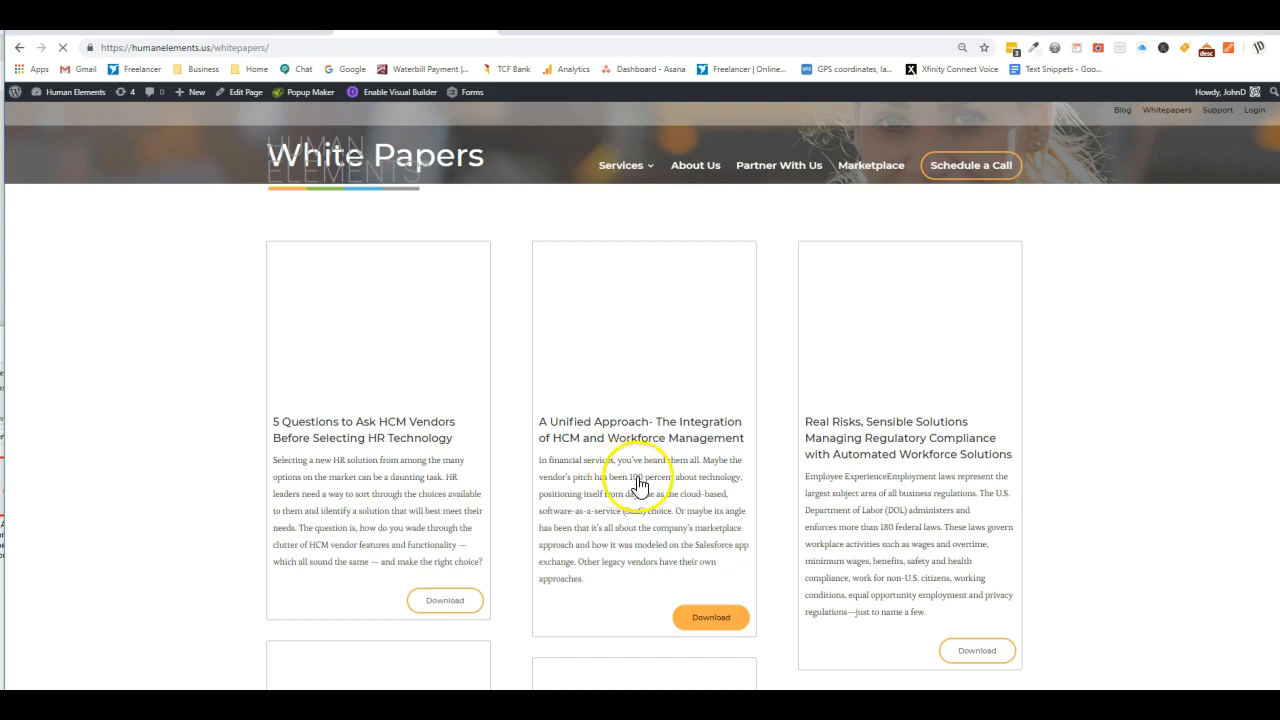
scroll(1110, 570, down, 5)
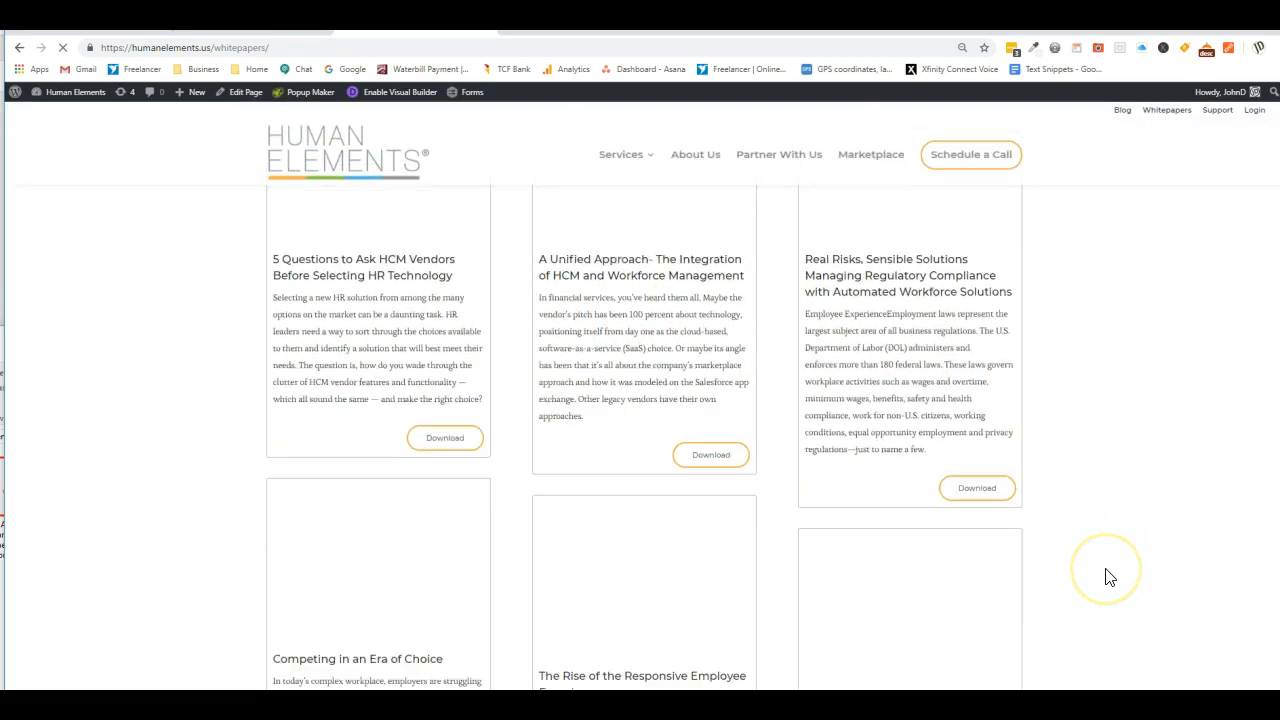
scroll(1106, 577, down, 4)
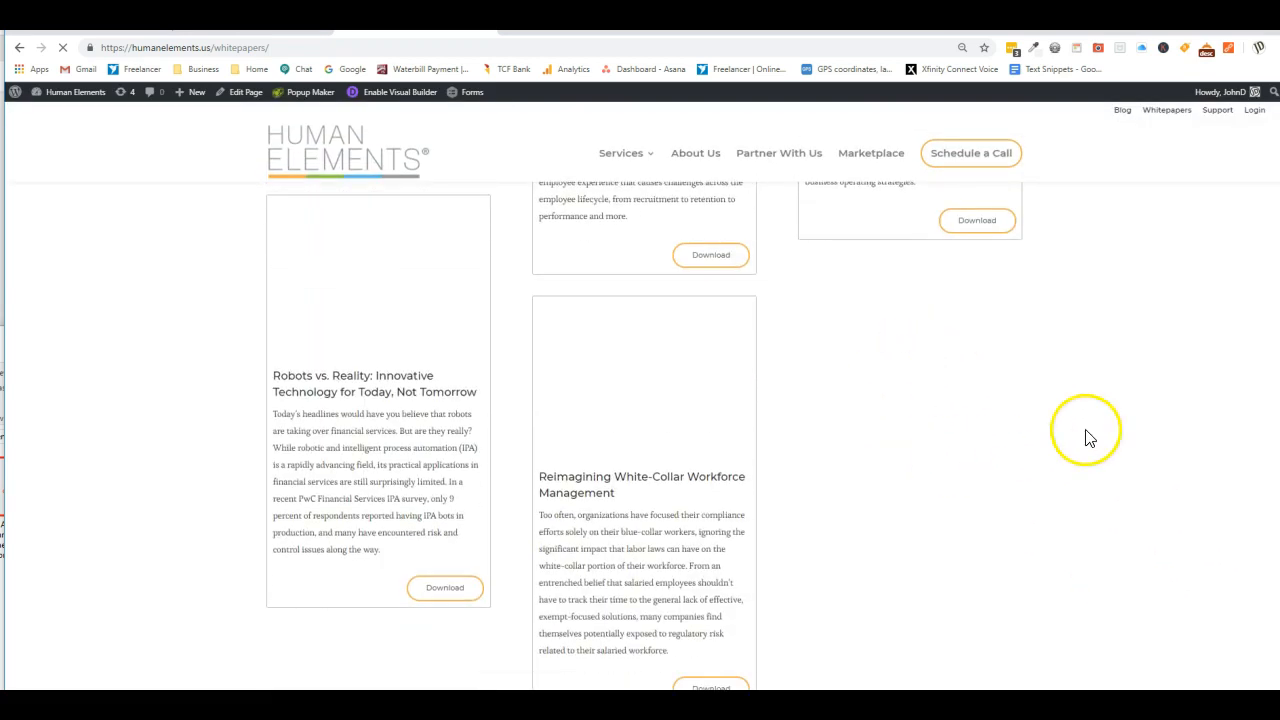